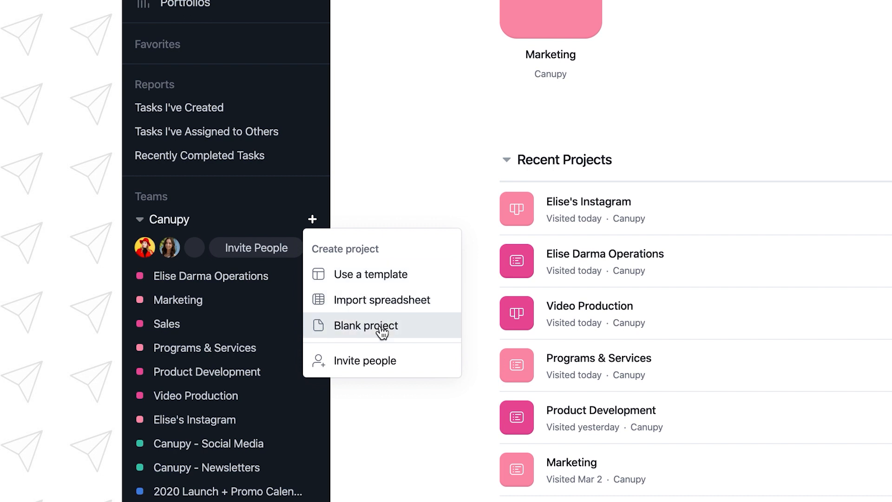
Step: Create a blank project with Board as default view, titled with the owner's first name in possessive form plus "Instagram Content Calendar"
click(380, 327)
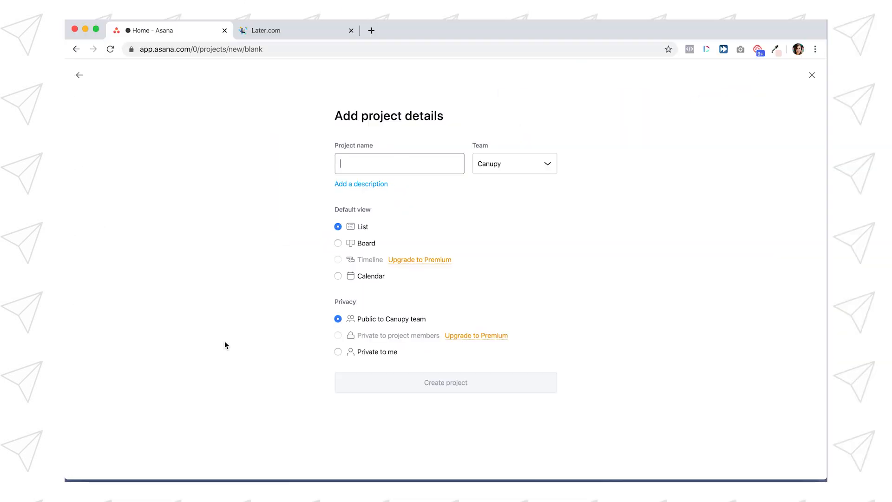
text(Elise's Instagram Con)
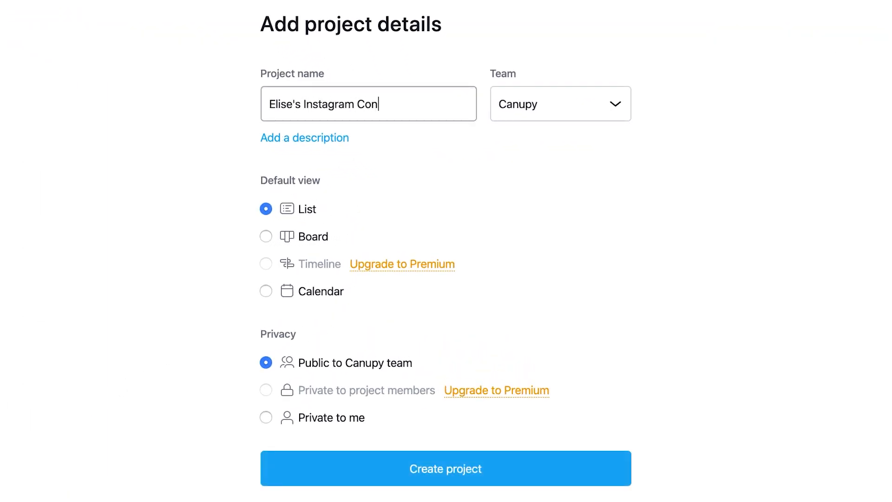
text(tent Calendar)
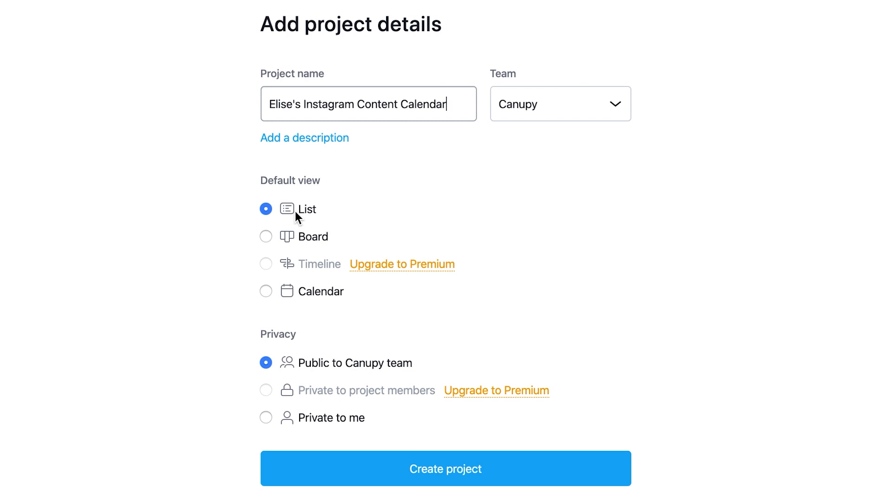
click(265, 237)
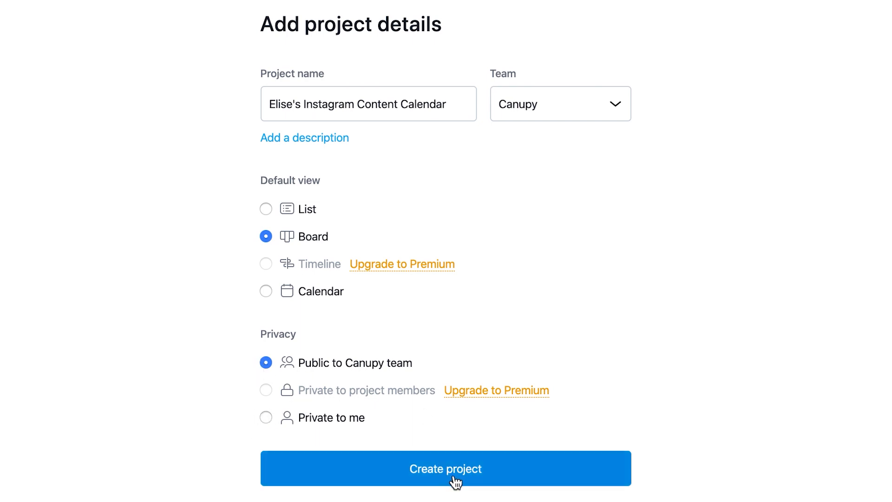
click(472, 472)
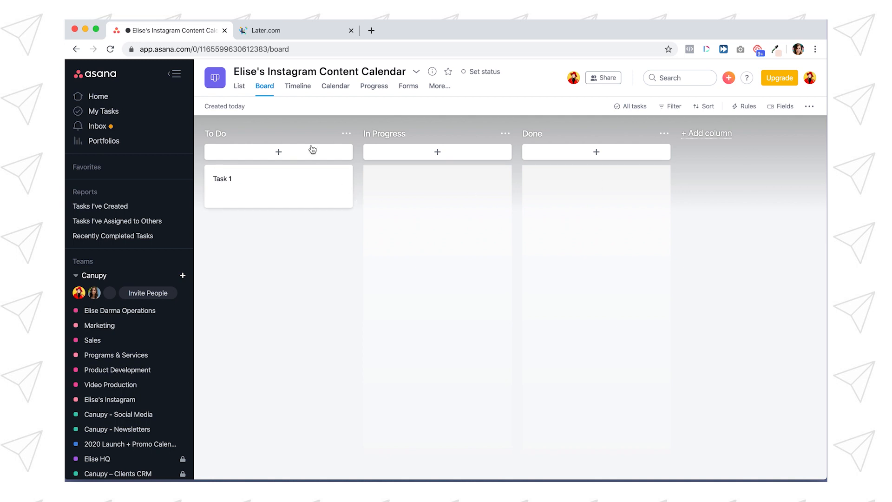
Step: Check the project in list view, return to the board, and rename the "To Do" column to "March 2020"
click(240, 86)
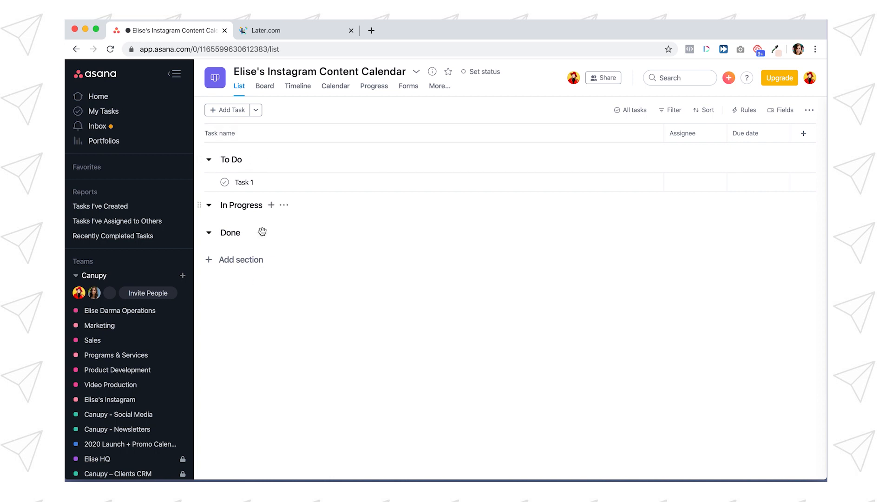
click(264, 87)
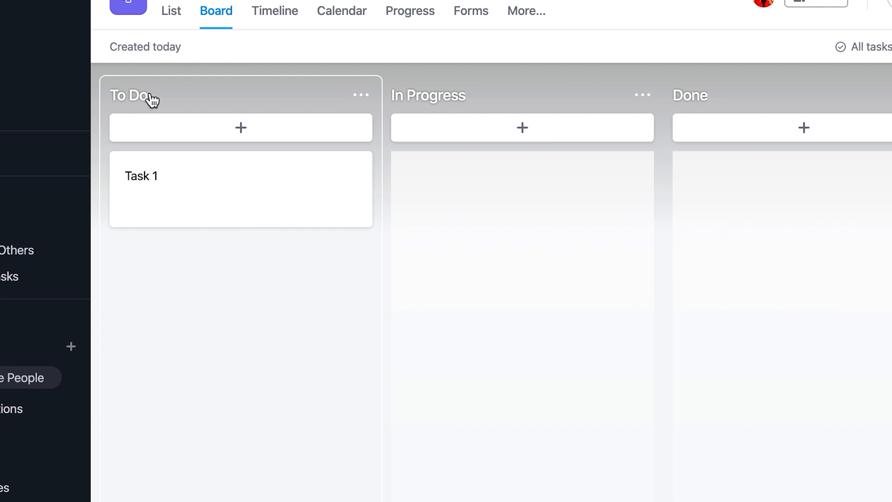
click(227, 134)
drag(180, 96, 107, 96)
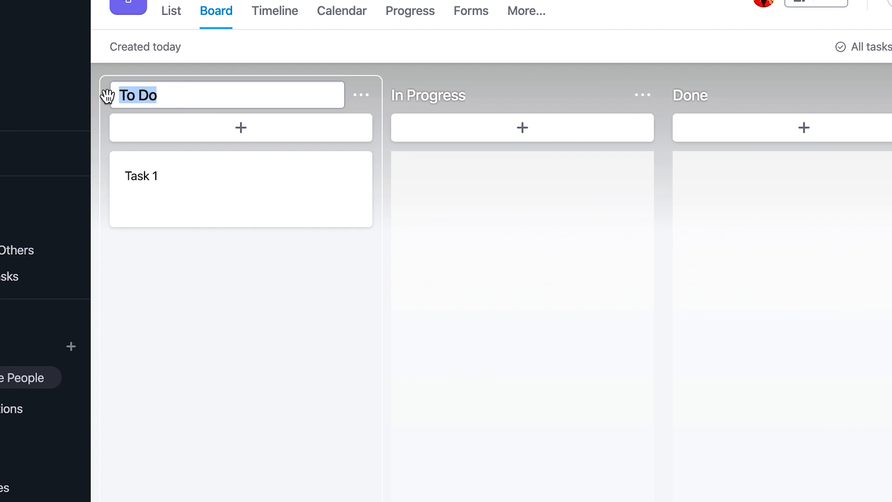
text(March 2020)
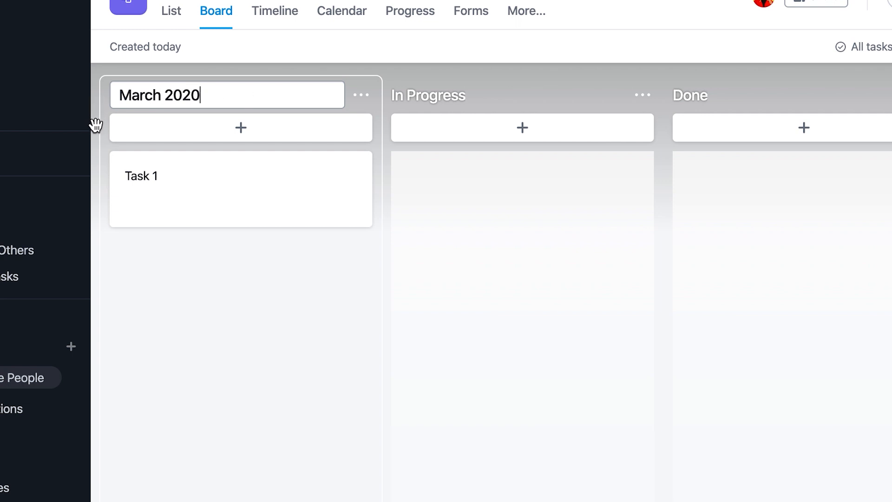
Step: Rename the "In Progress" column to "April 2020" and the "Done" column to "May 2020"
click(458, 95)
key(alt+shift+Left)
key(alt+shift+Left)
text(April 2020)
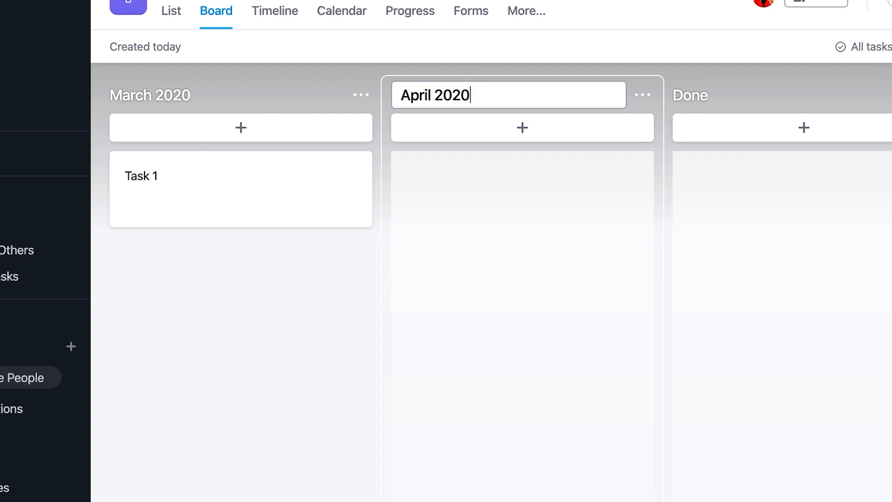
click(707, 96)
key(alt+shift+Left)
text(May 2020)
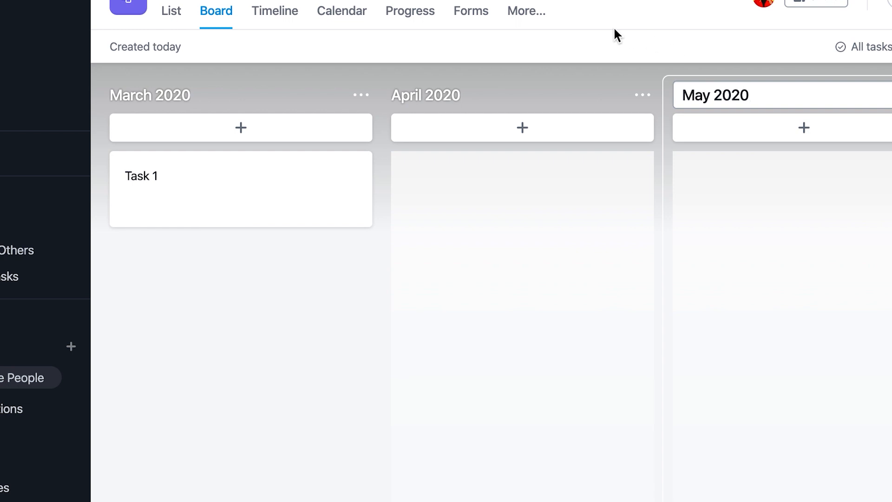
click(715, 55)
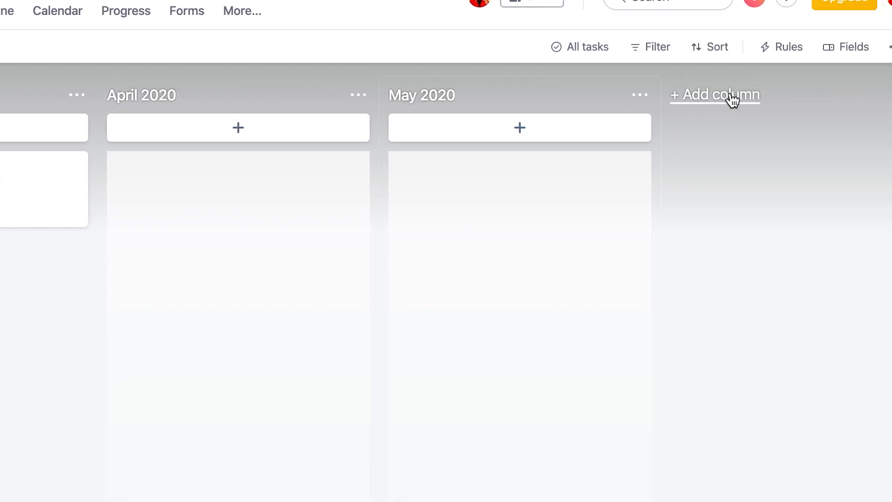
Step: Add a fourth column named "June 2020" after the May 2020 column
click(655, 97)
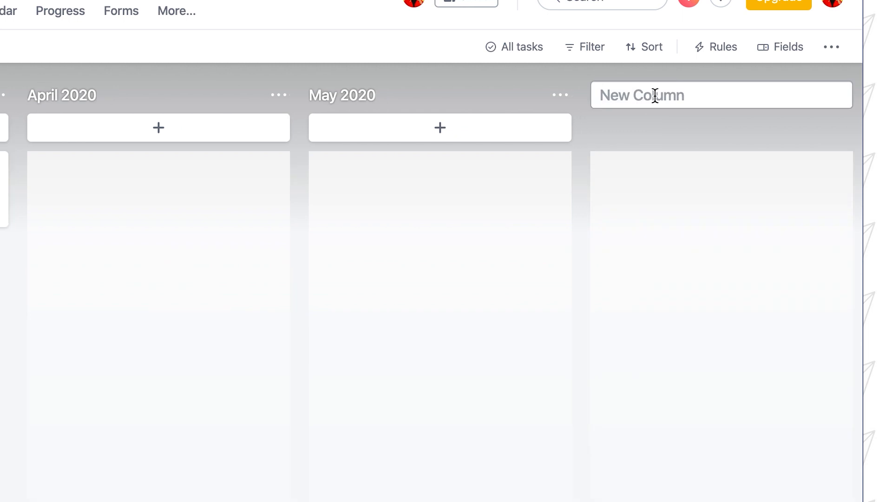
text(June 2020)
click(601, 132)
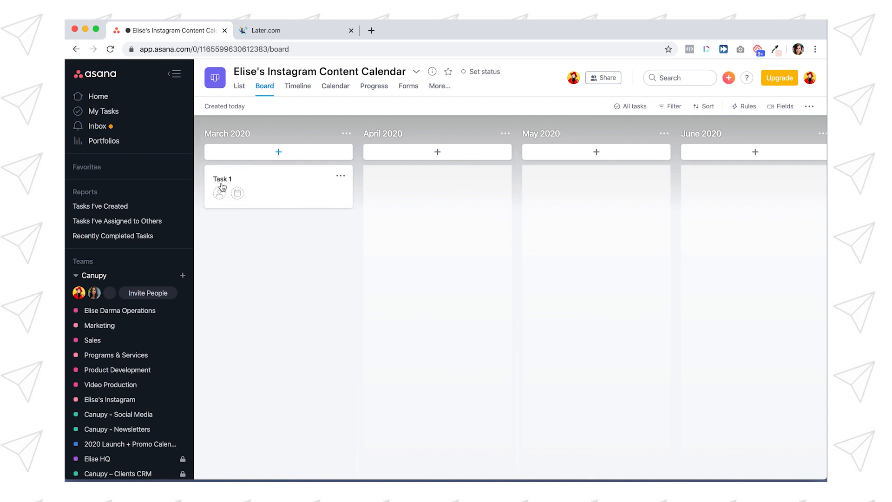
Step: Rename "Task 1" in the March 2020 column to "March 15th, 2020" and close its details
click(274, 185)
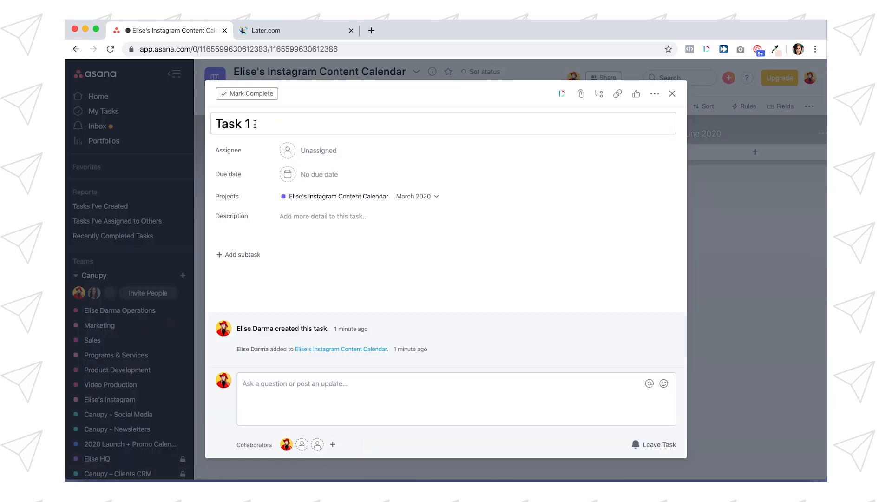
triple_click(255, 126)
text(March 15th, 2020)
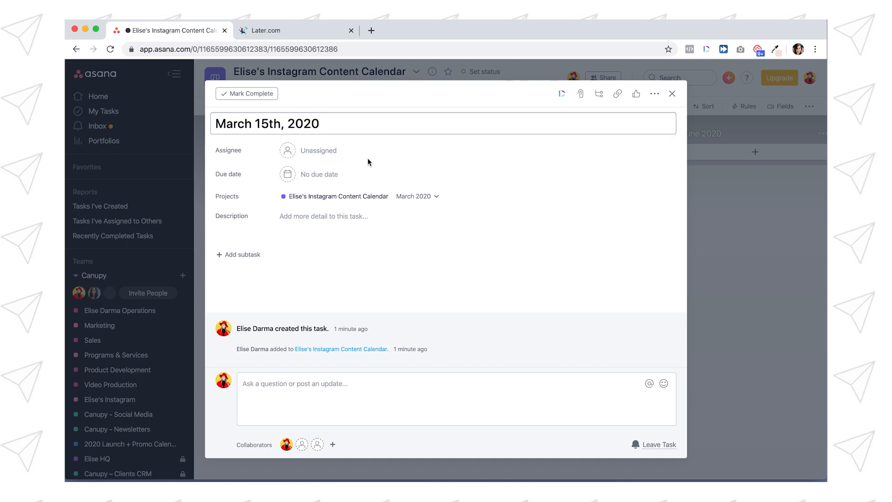
click(713, 223)
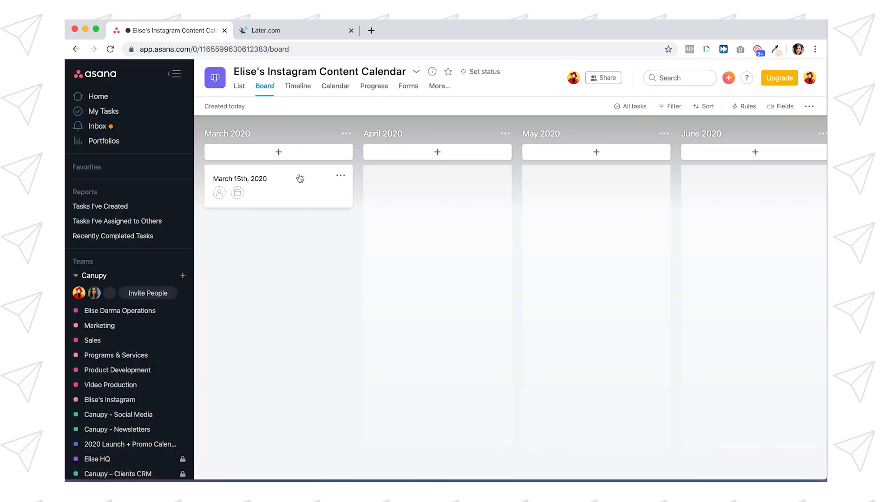
Step: Add two tasks to the March 2020 column, named "March 18, 2020" and "March 21, 2020"
click(280, 153)
text(March 18, 2020)
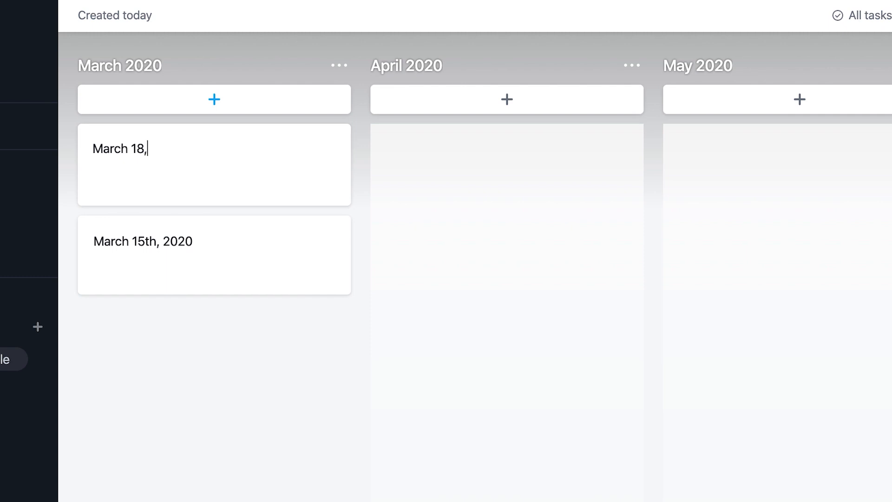
key(Return)
text(March)
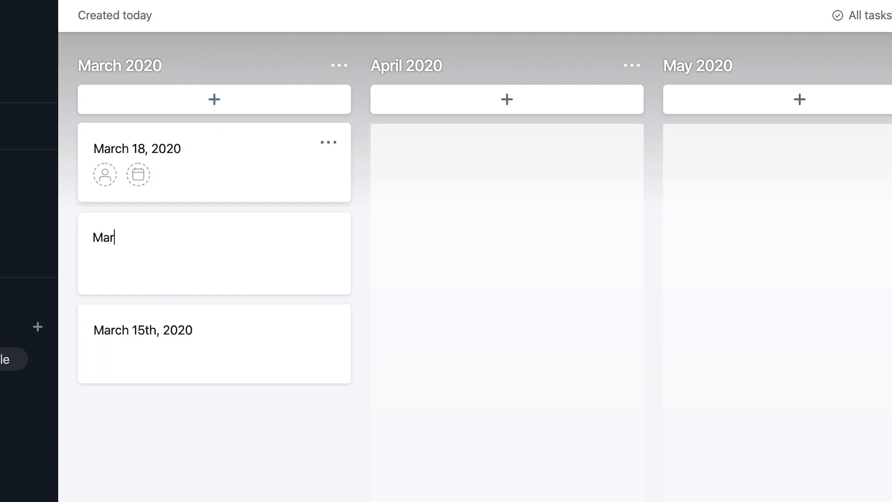
text( 21, 2020)
key(Return)
Step: Add tasks "March 25, 2020" and "March 28th, 2020" to the March 2020 column, and move the March 15th card to the top of it
text(March 25, 2020)
key(Return)
text(March 28th, 2020)
key(Return)
text(March 15th, 2020)
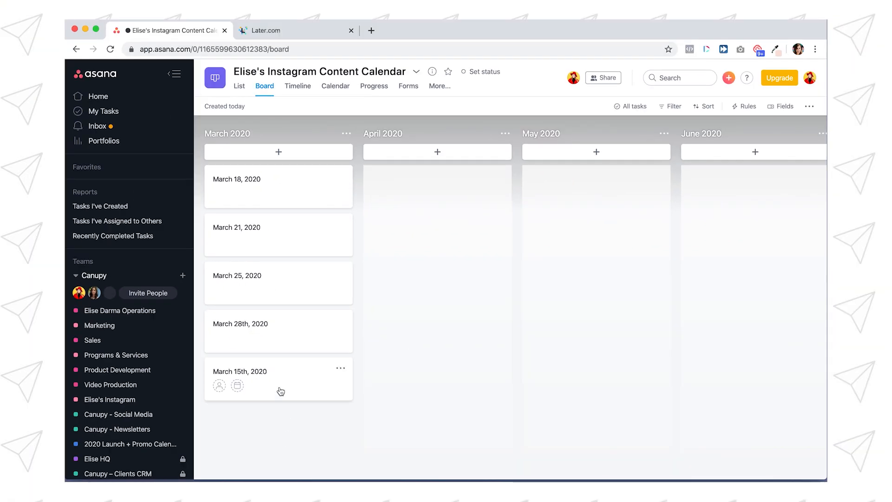
drag(280, 391, 274, 177)
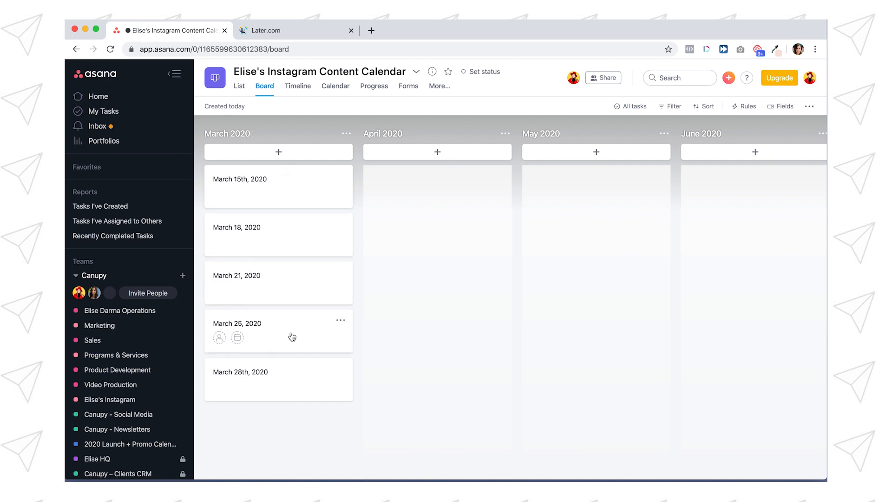
Step: Attach "DSC_1866 copy.jpg" from the Sept 4, 2019 photoshoot folder in Finder to the March 15th, 2020 task
click(300, 194)
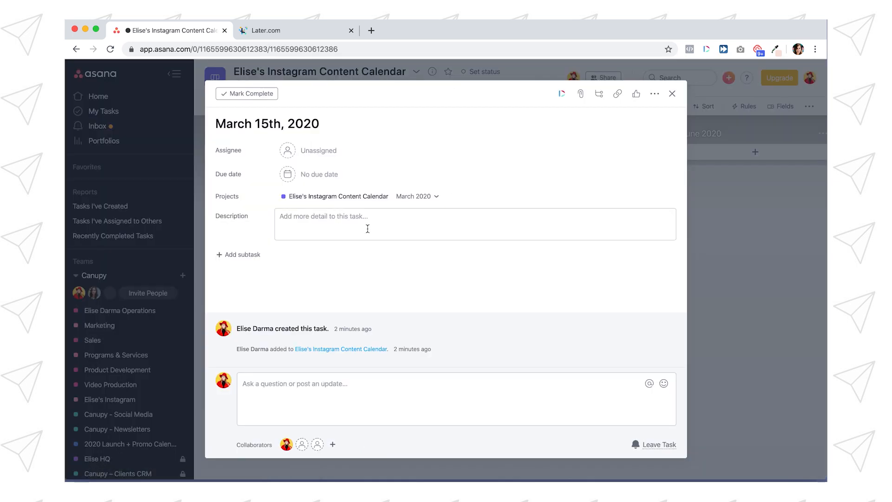
click(264, 461)
drag(311, 106, 606, 76)
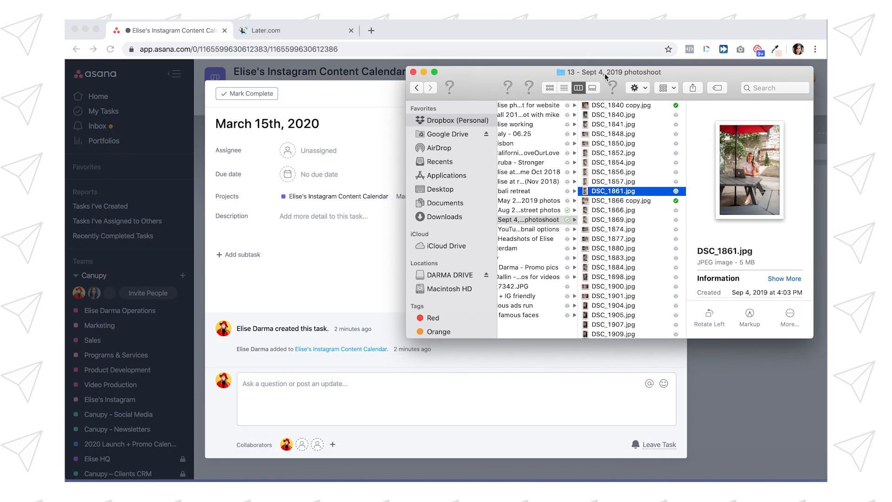
click(649, 202)
drag(628, 199, 325, 251)
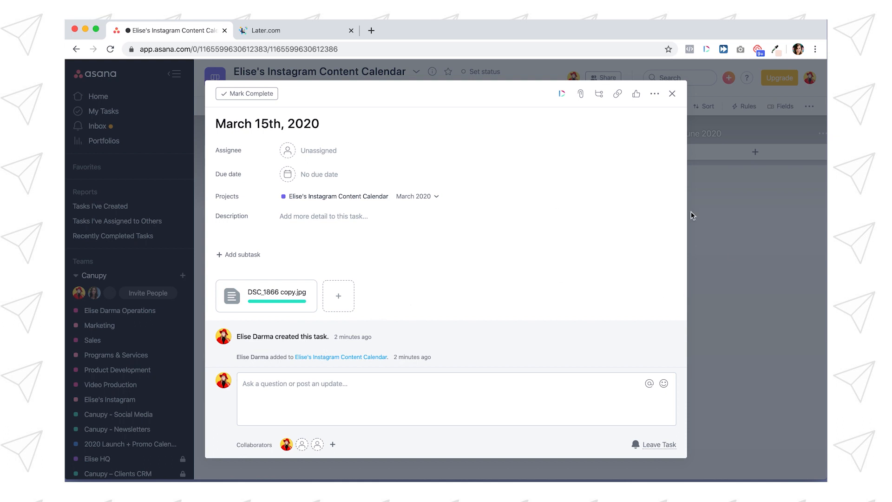
click(698, 259)
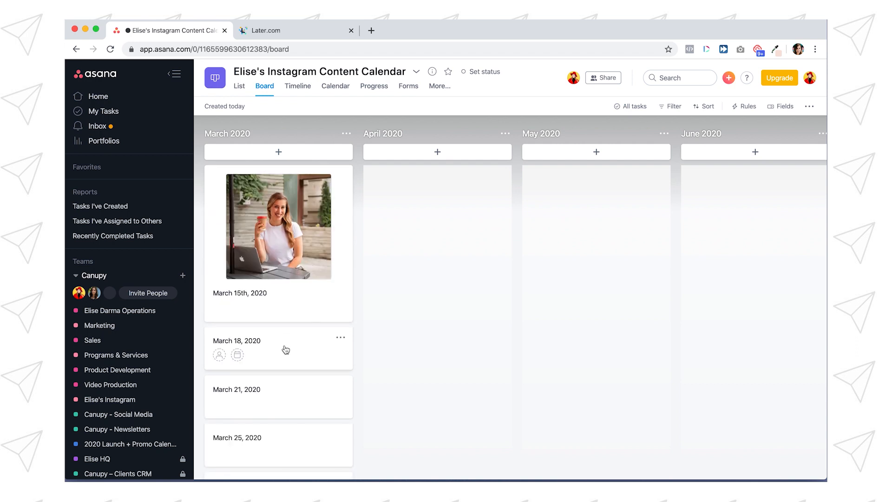
Step: Attach a photo from the computer to each remaining March 2020 task, from March 18 through March 28th
click(285, 350)
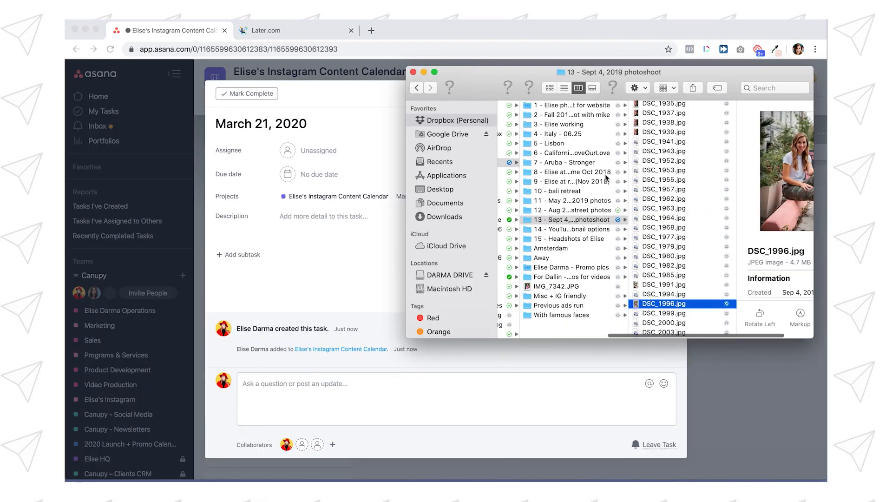
click(604, 135)
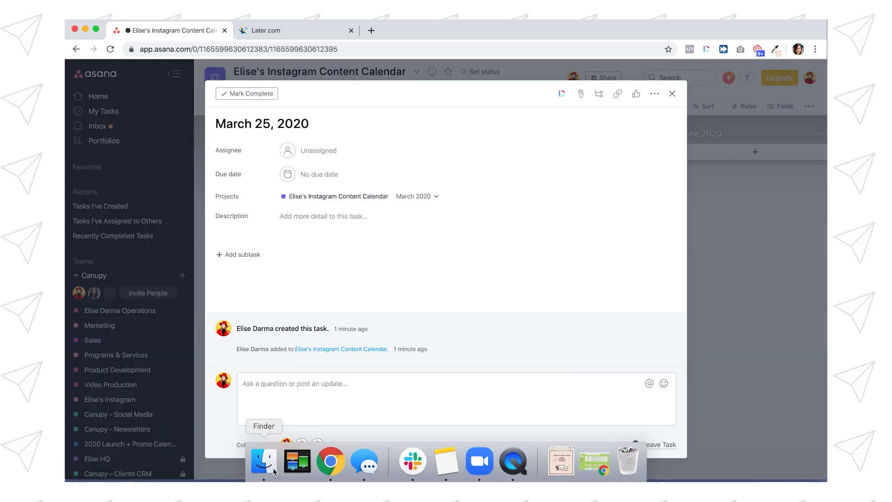
click(278, 457)
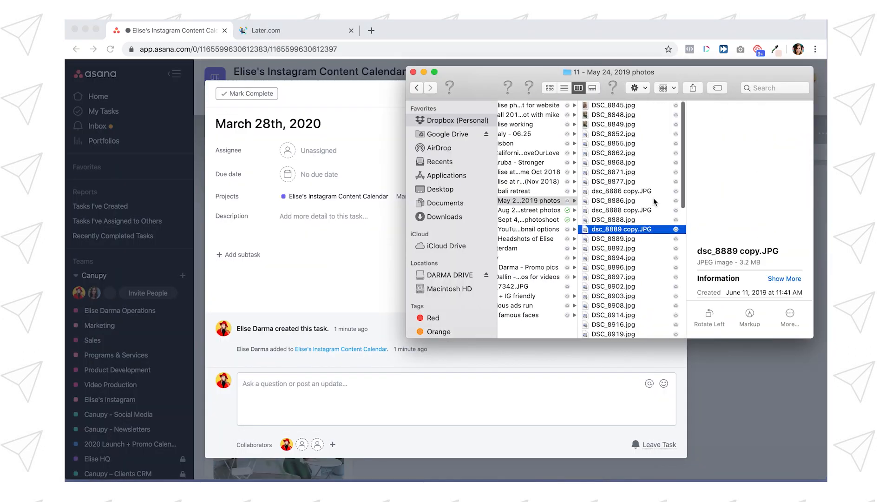
click(604, 155)
drag(603, 158, 240, 246)
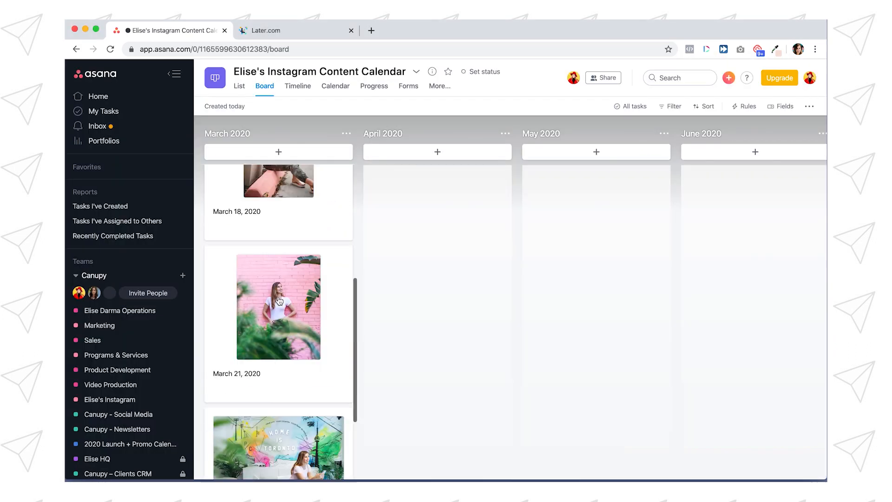
Step: Look over the photo cards in the March 2020 column and move the March 18 card below the March 21 card
scroll(347, 282, down, 3)
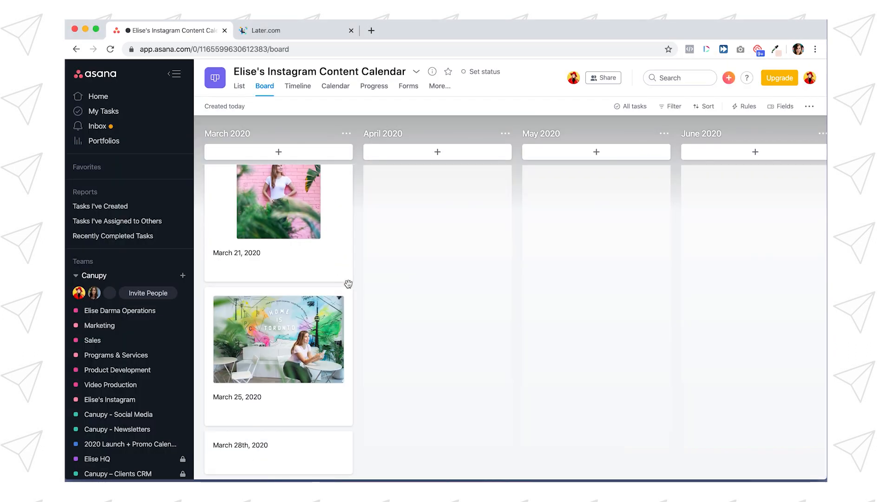
scroll(347, 298, up, 6)
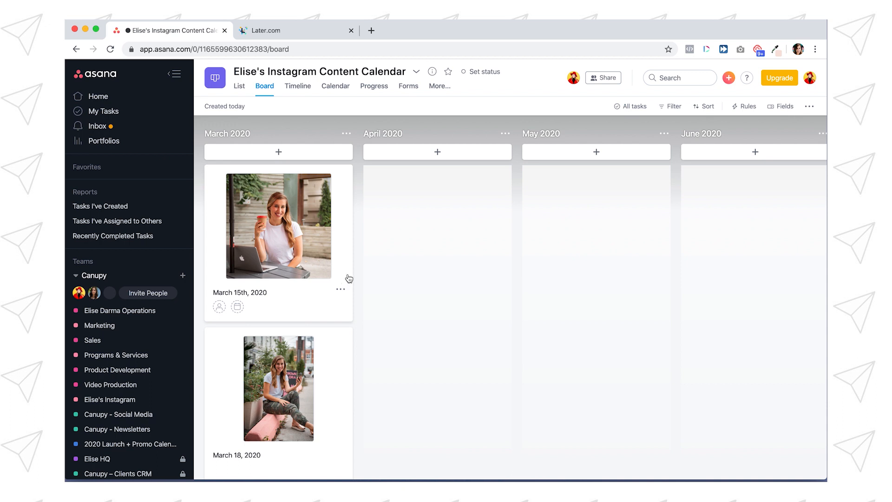
scroll(349, 278, down, 10)
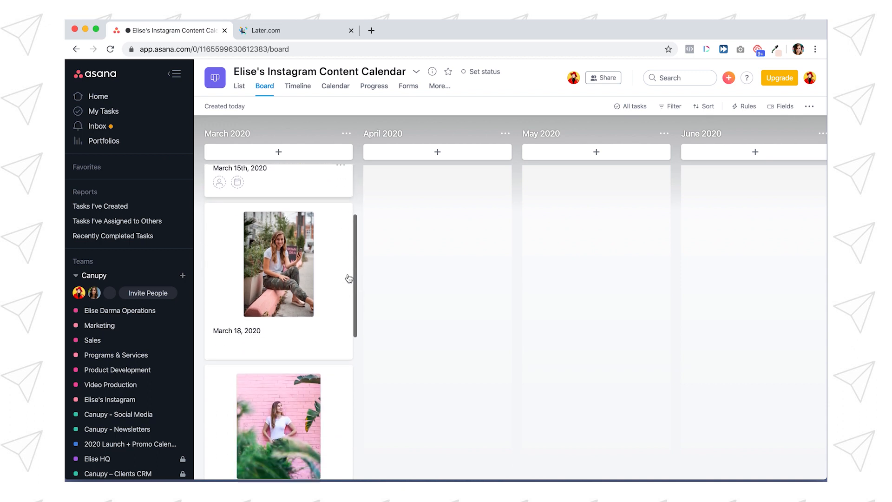
scroll(349, 278, down, 1)
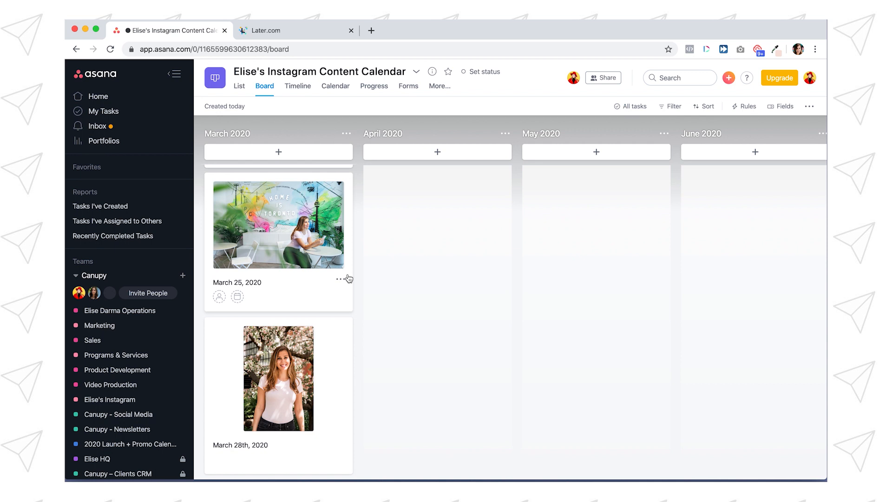
scroll(348, 278, up, 10)
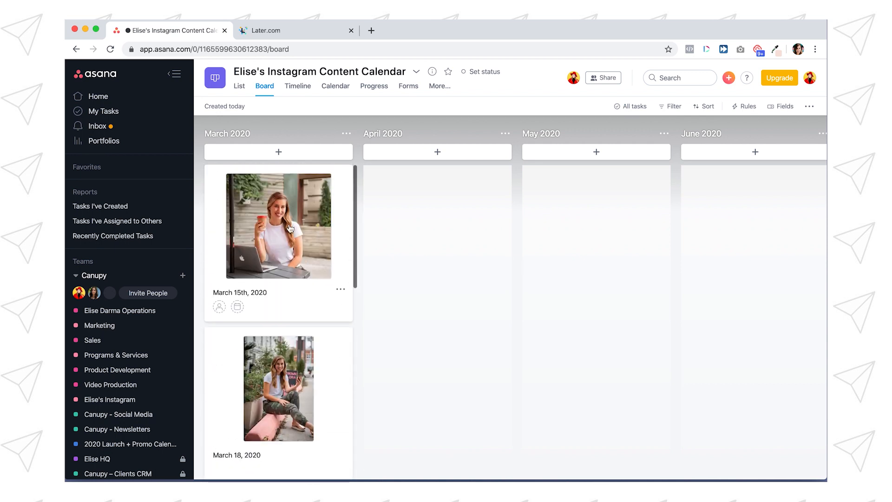
scroll(296, 238, down, 4)
drag(278, 378, 277, 266)
scroll(295, 267, up, 3)
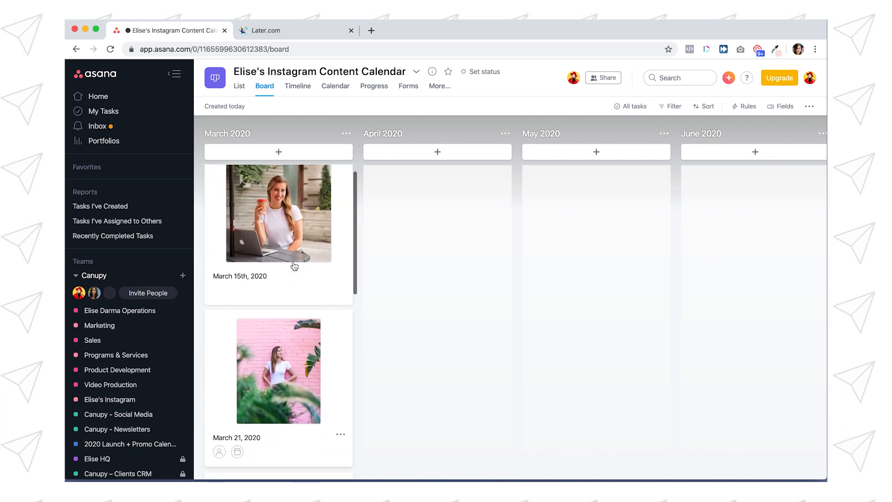
Step: Rename the March 21, 2020 card with the pink-wall photo to "March 18, 2020" and close its details
scroll(295, 265, down, 2)
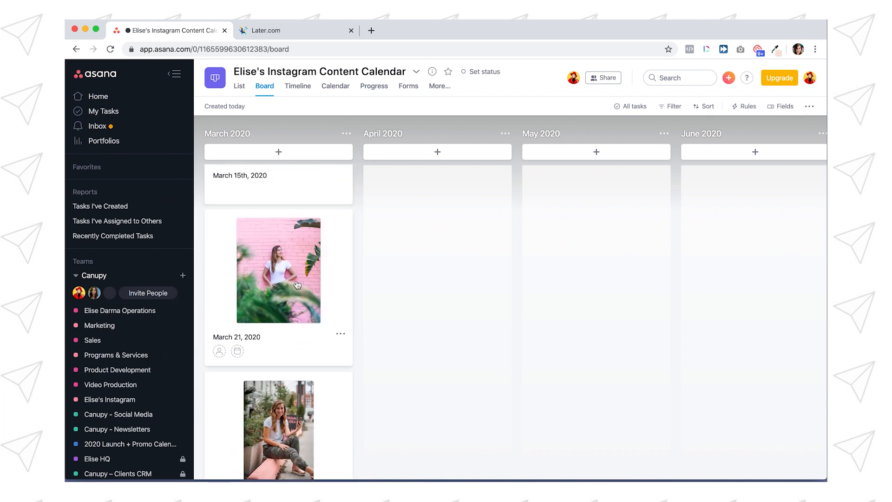
scroll(296, 272, down, 1)
click(257, 281)
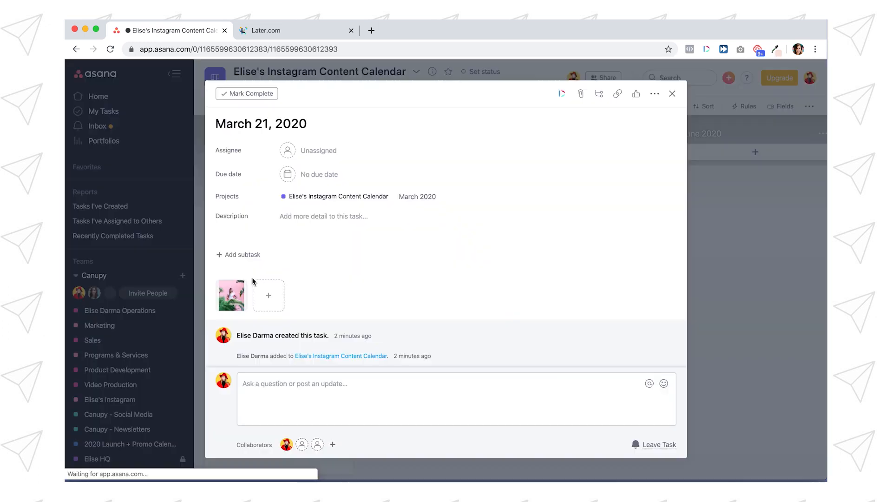
click(265, 123)
key(BackSpace)
key(BackSpace)
text(18)
click(690, 186)
Step: Rename the second March 18, 2020 card to "March 21, 2020" and check the card order in the March 2020 column
click(278, 369)
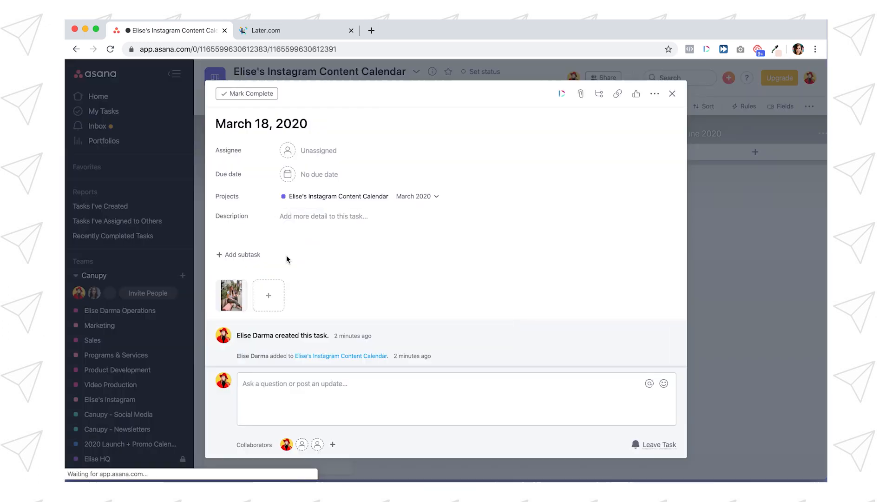
key(BackSpace)
key(BackSpace)
text(21)
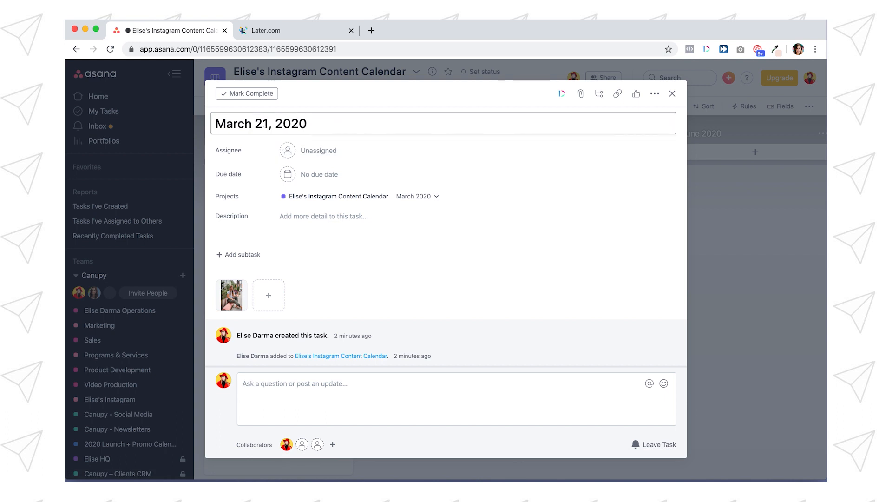
click(721, 233)
scroll(278, 308, up, 3)
scroll(281, 288, down, 9)
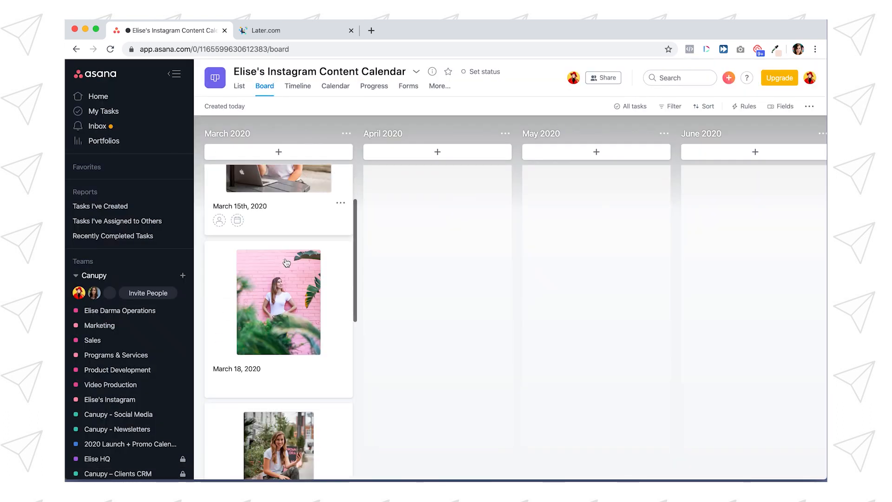
scroll(286, 262, down, 1)
scroll(310, 221, up, 10)
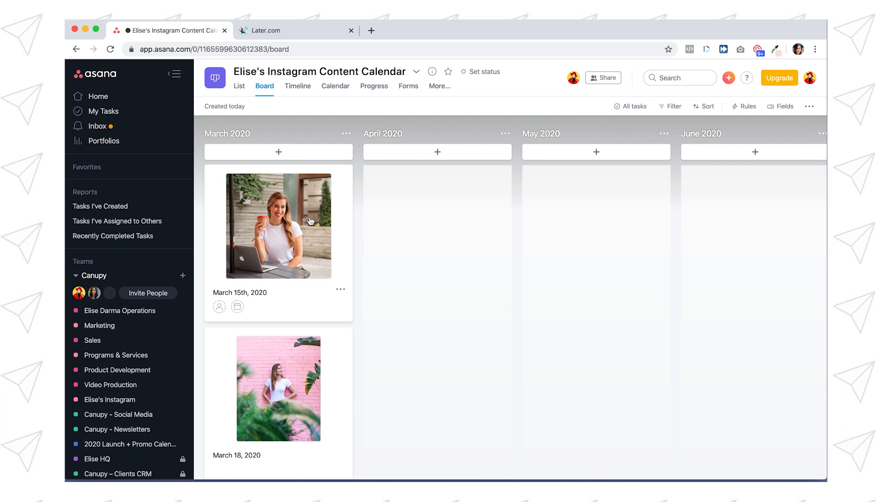
scroll(310, 221, down, 10)
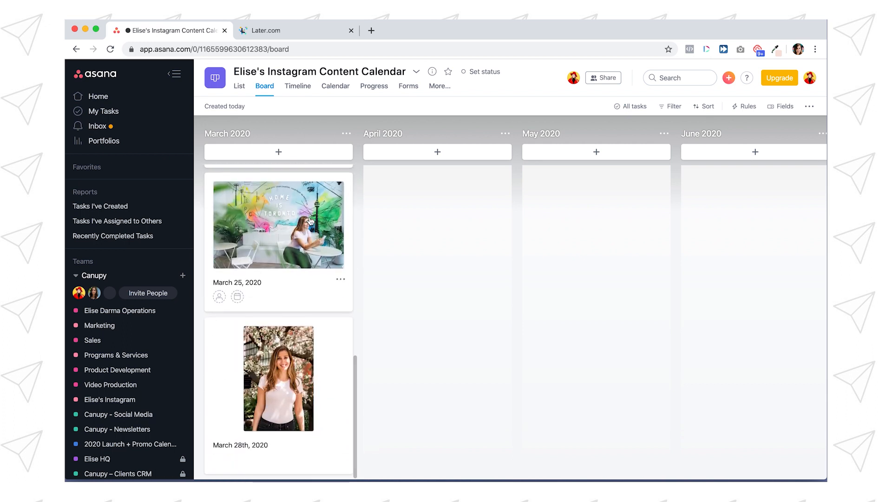
scroll(311, 220, up, 10)
Step: Write four lines reading "Caption." in the description of the March 15th, 2020 task
click(303, 221)
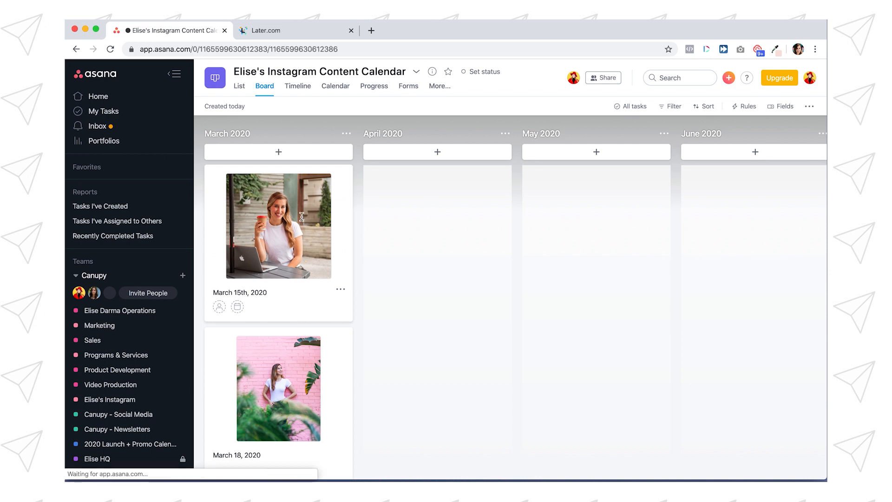
click(336, 227)
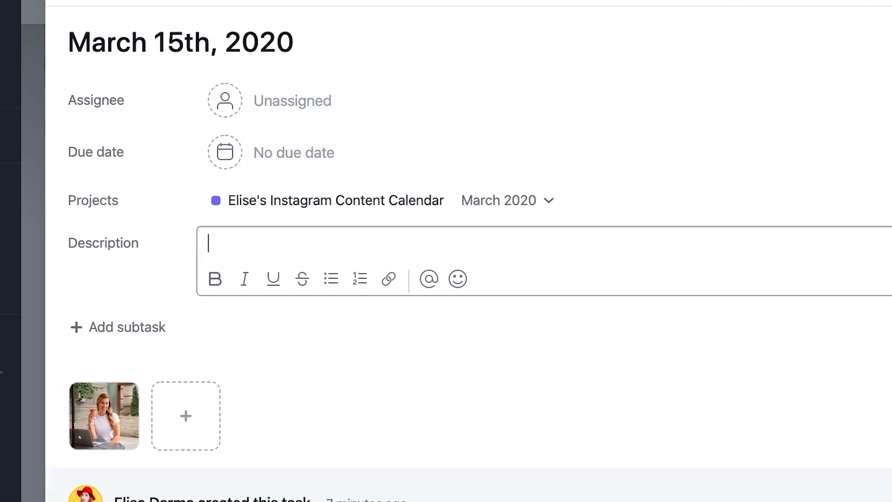
text(CAptio)
key(BackSpace)
key(BackSpace)
key(BackSpace)
key(BackSpace)
key(BackSpace)
text(aption.)
key(Return)
text(Ca)
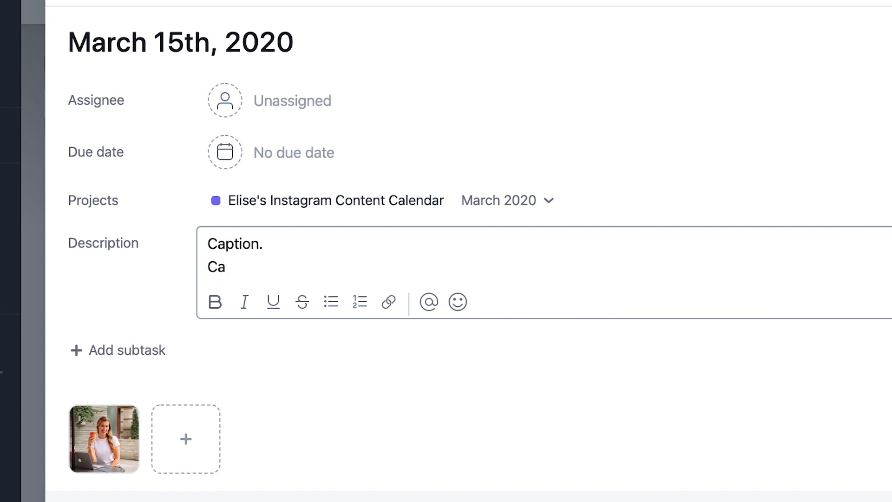
text(ption.)
key(Return)
text(C)
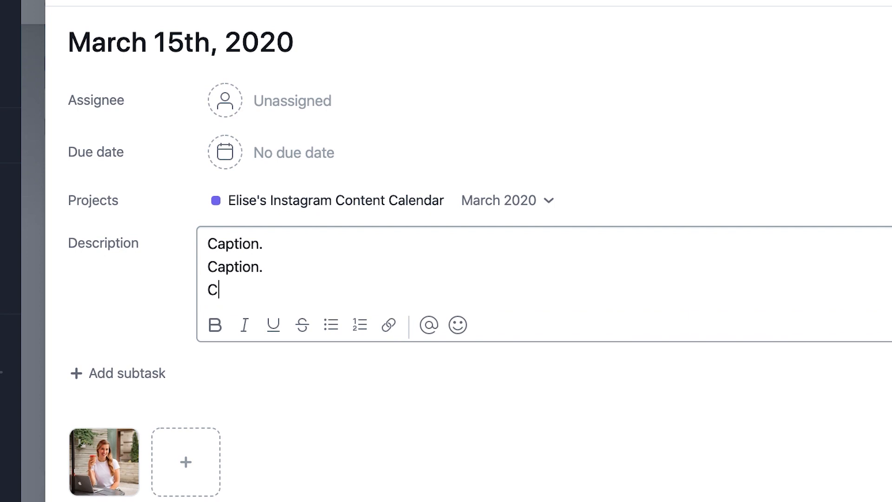
text(aption.)
key(Return)
text(Caption.)
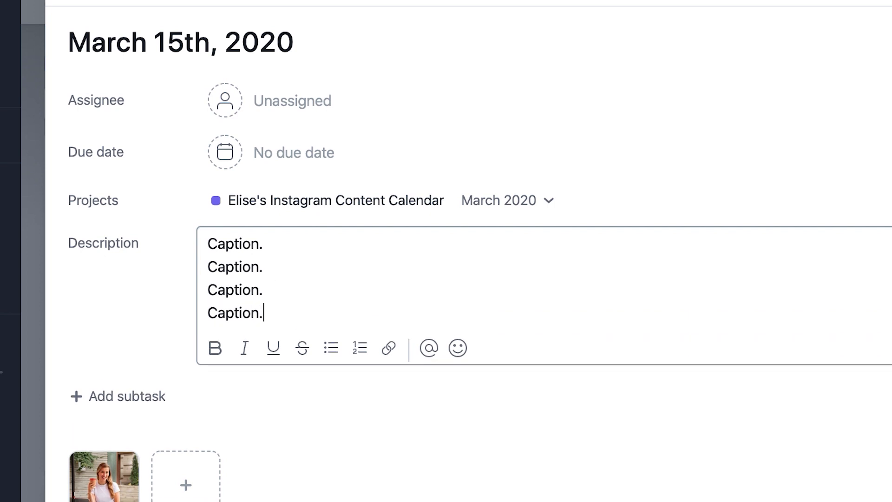
drag(299, 309, 196, 221)
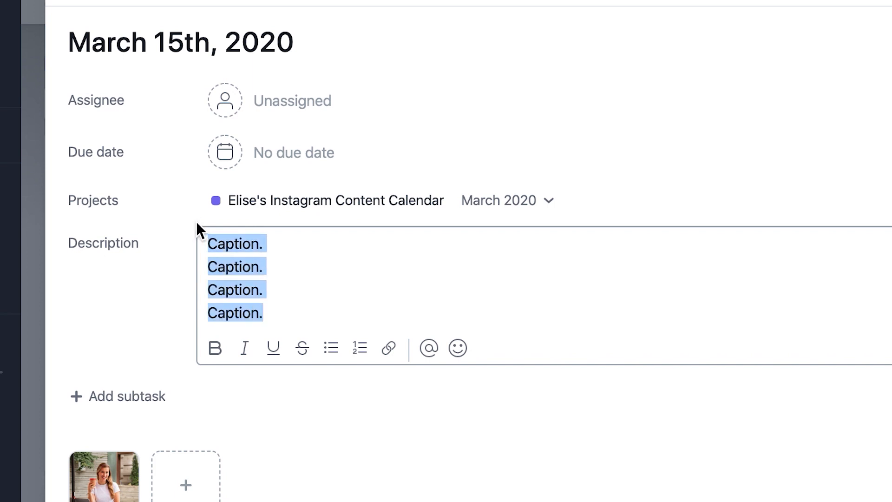
click(272, 267)
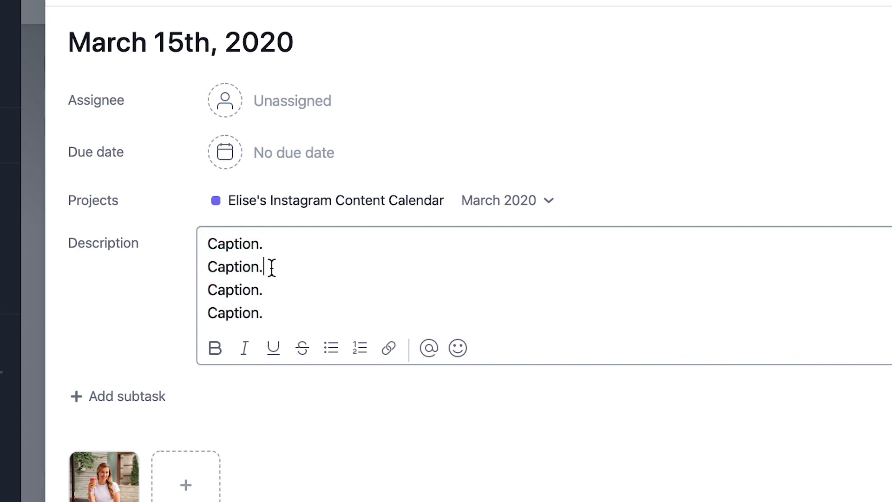
Step: Add a blank line and five single-dot spacer lines below the captions in the description
scroll(272, 268, down, 3)
key(Return)
key(Return)
text(.)
key(Return)
text(.)
key(Return)
text(.)
key(Return)
text(. .)
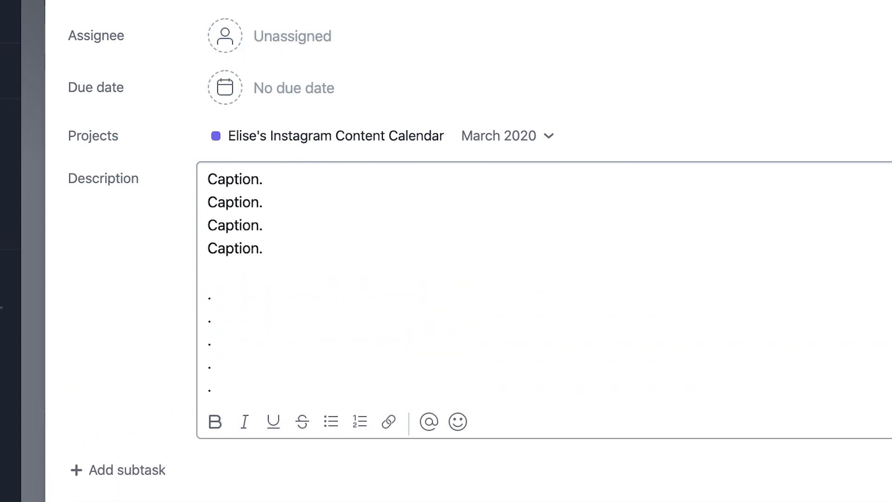
key(Return)
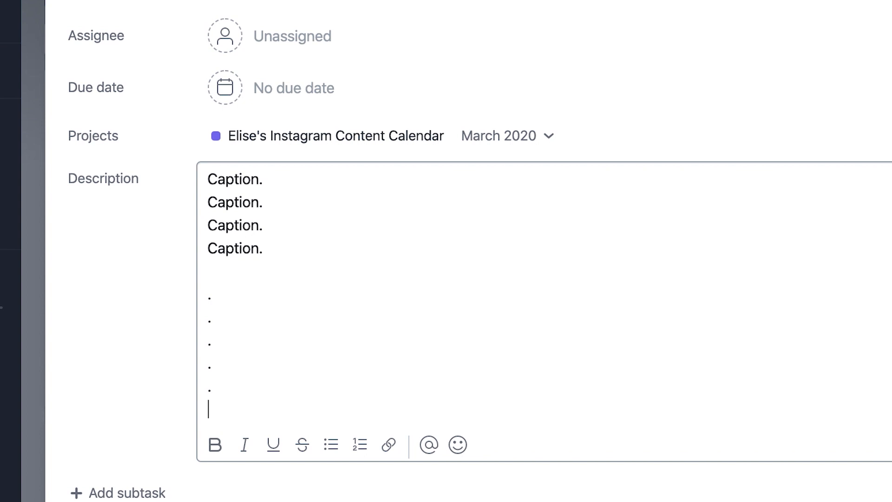
Step: Add the hashtags "#onlinebusiness #entrepreneur" below the dots in the description
text(#onlinebus)
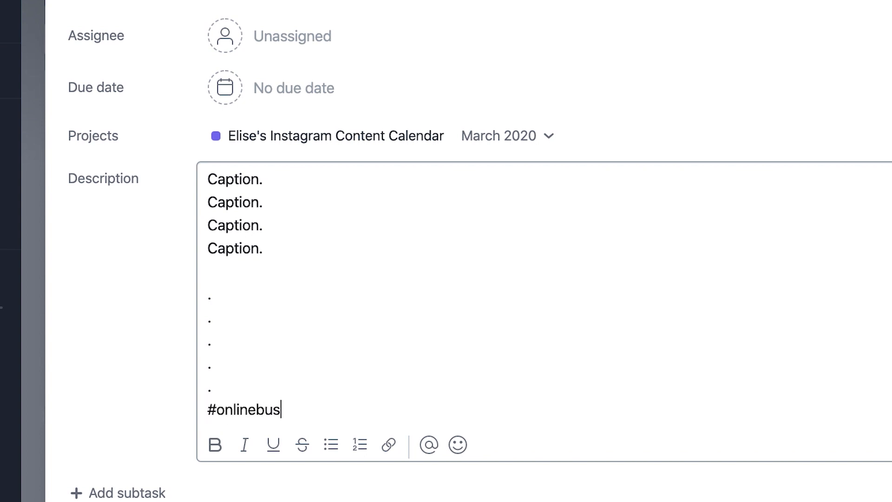
text(iness #entrepreneu)
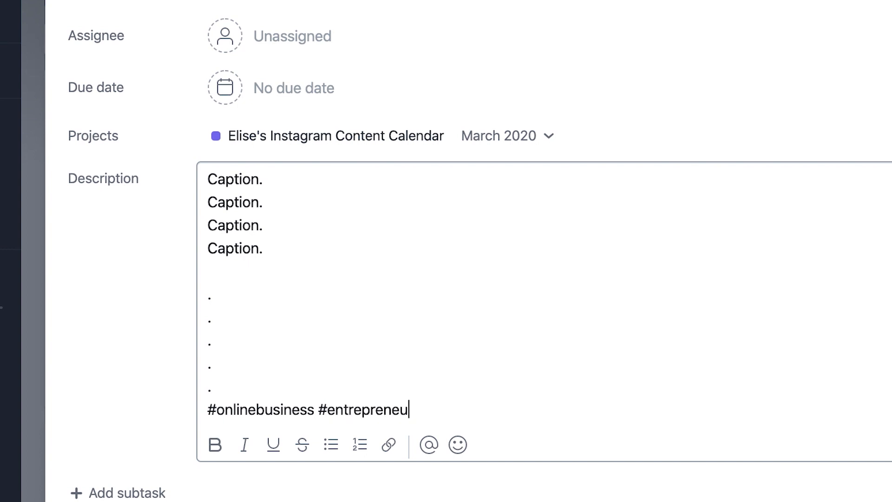
text(r)
Step: Insert a "-----" divider line between the captions and the dots in the description
click(294, 262)
key(Return)
text(-----)
key(Return)
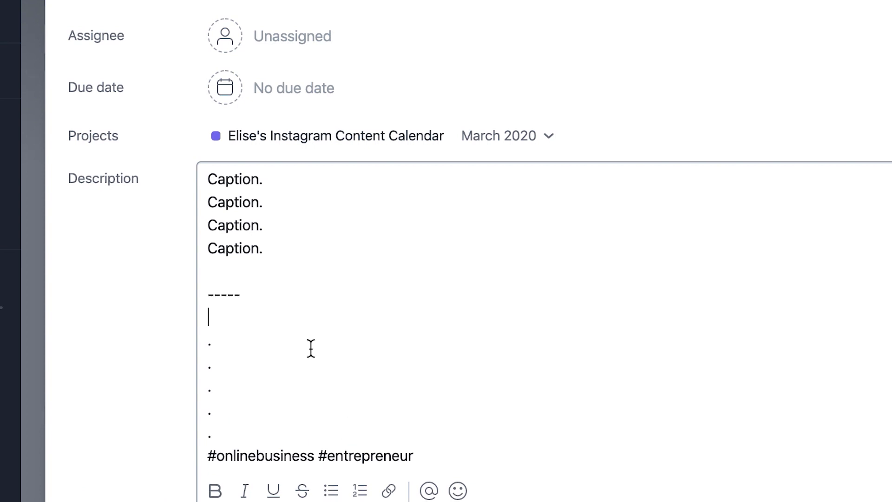
Step: Look over the caption block and the hashtag block in the March 15th, 2020 task's description
scroll(472, 378, down, 2)
scroll(473, 379, up, 2)
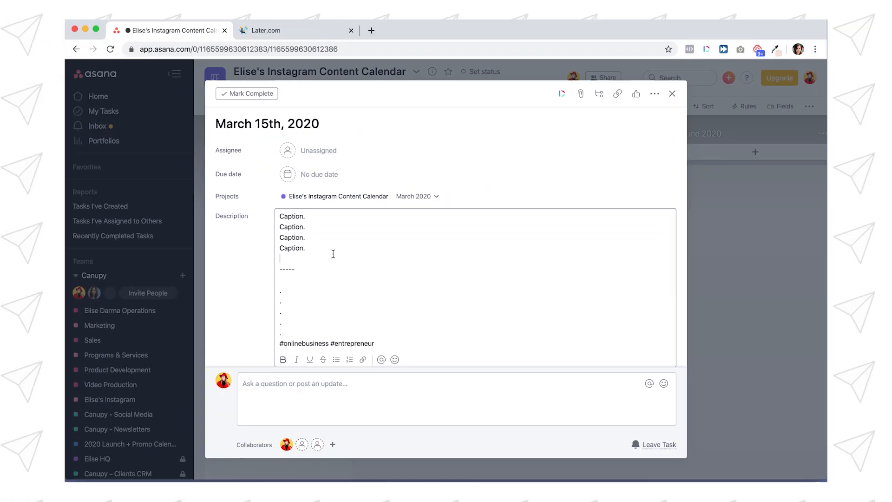
drag(274, 251, 192, 171)
click(258, 221)
scroll(299, 279, down, 1)
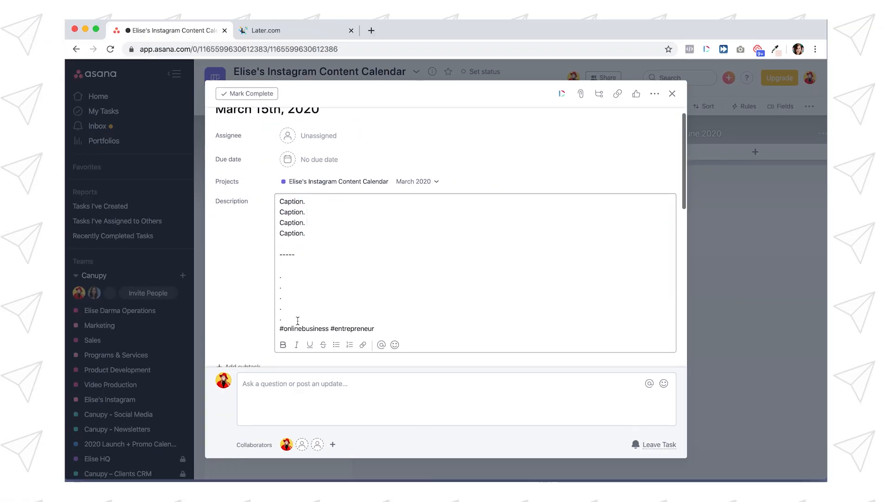
triple_click(397, 339)
click(299, 302)
scroll(299, 302, up, 1)
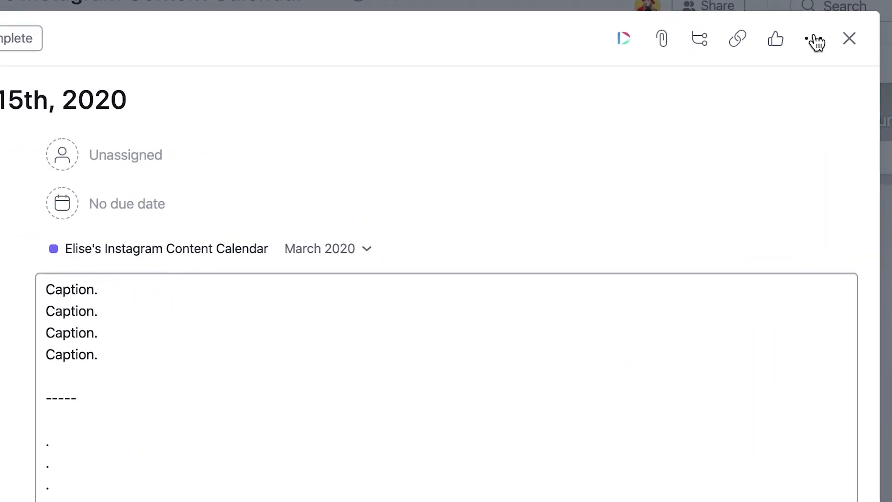
Step: Create a "Monday Motivation" tag on the March 15th, 2020 task and colour it pink
click(655, 93)
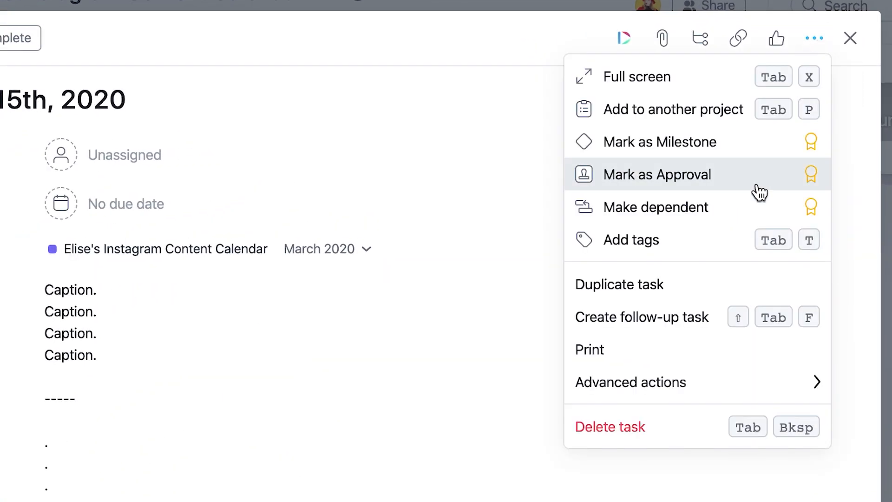
click(649, 238)
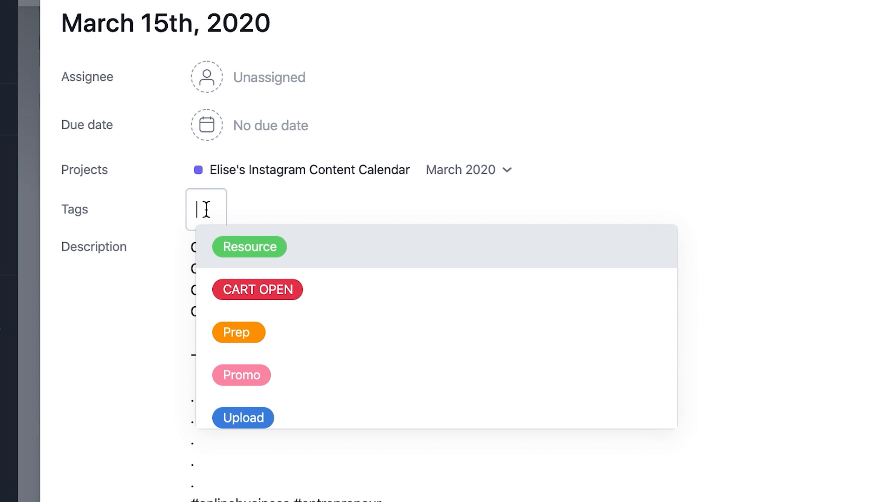
text(Monda)
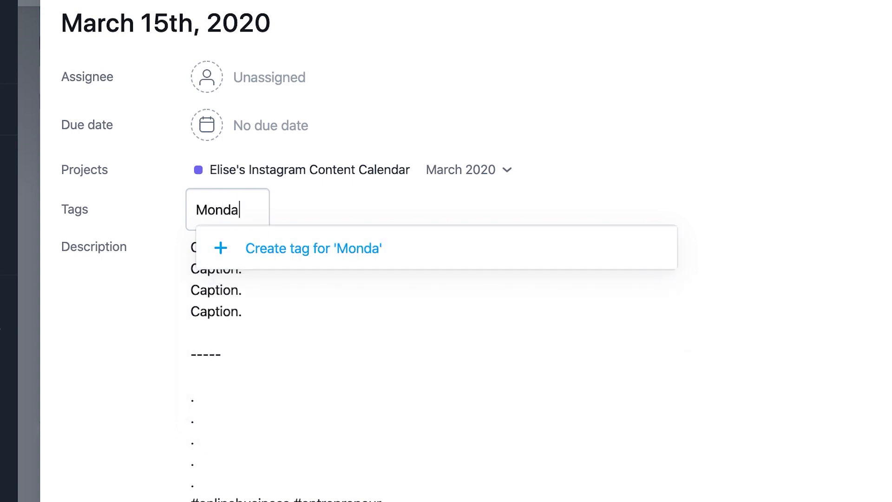
text(y Mo)
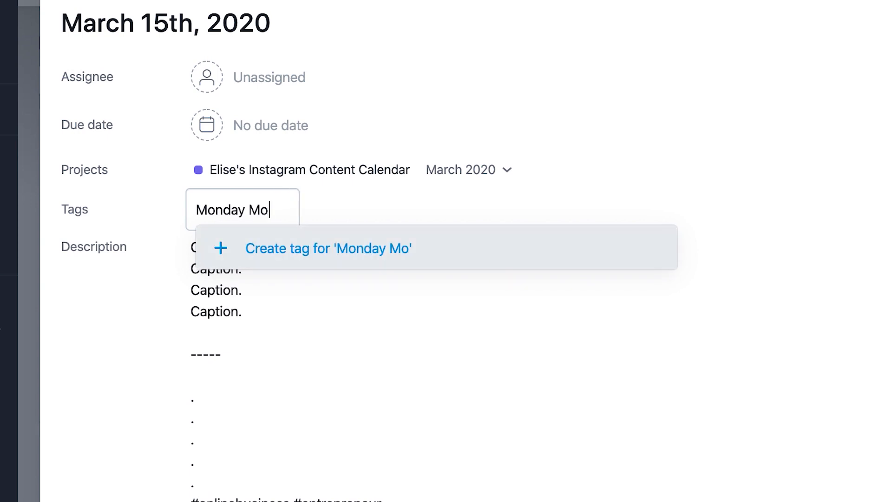
text(tivation)
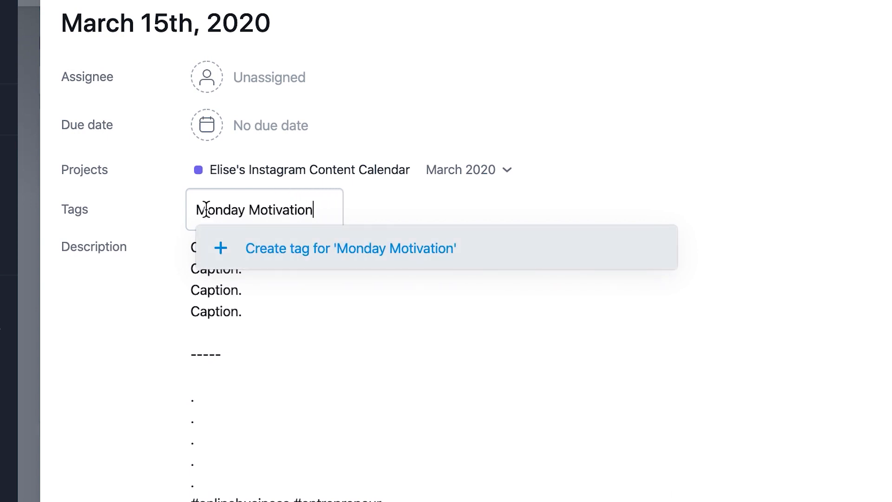
click(272, 255)
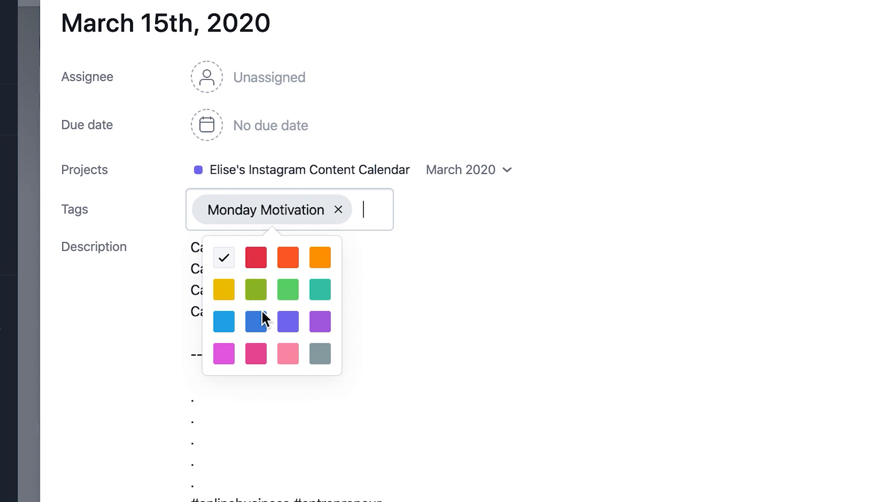
click(292, 359)
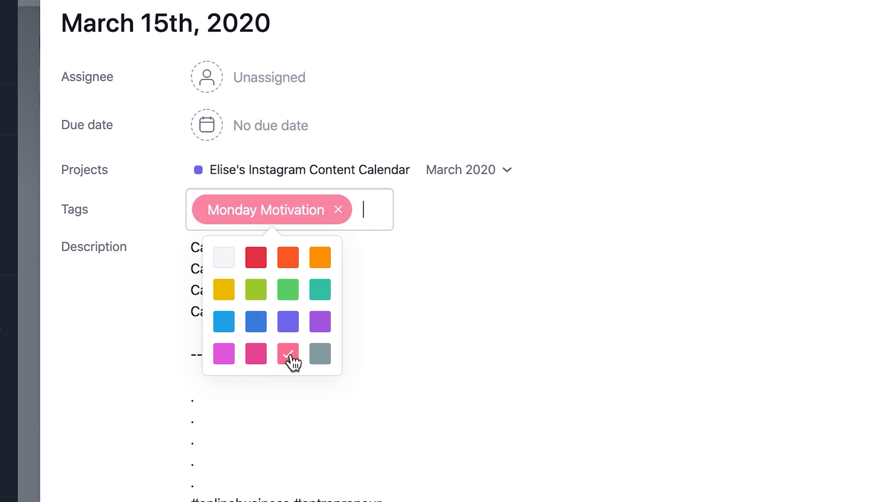
Step: Set the March 15th, 2020 task's due date to March 16 and rename it "March 16th, 2020"
click(158, 21)
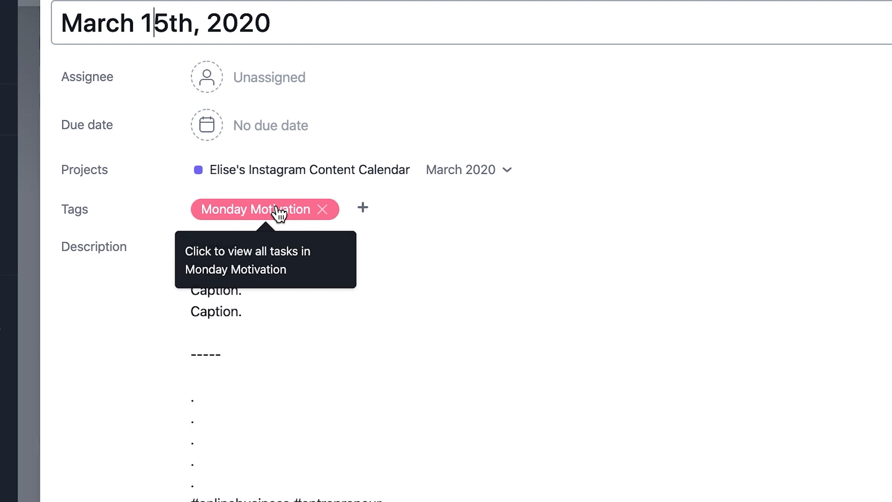
click(260, 132)
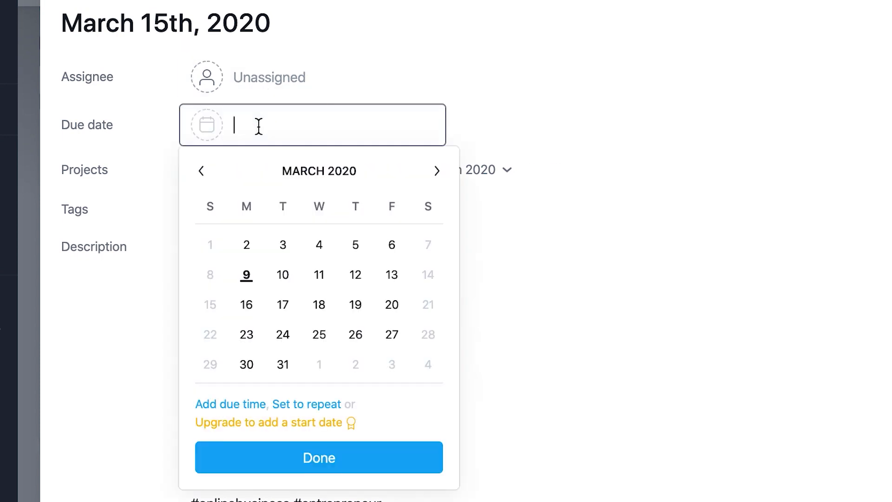
click(254, 309)
click(180, 24)
key(Left)
key(BackSpace)
text(6)
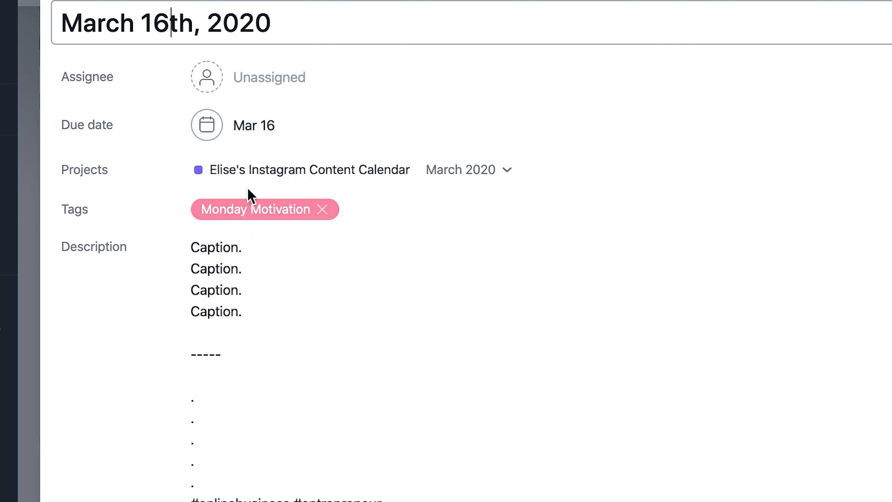
Step: Review the captions and hashtags in the March 16th, 2020 task's description and close its details
scroll(307, 208, down, 2)
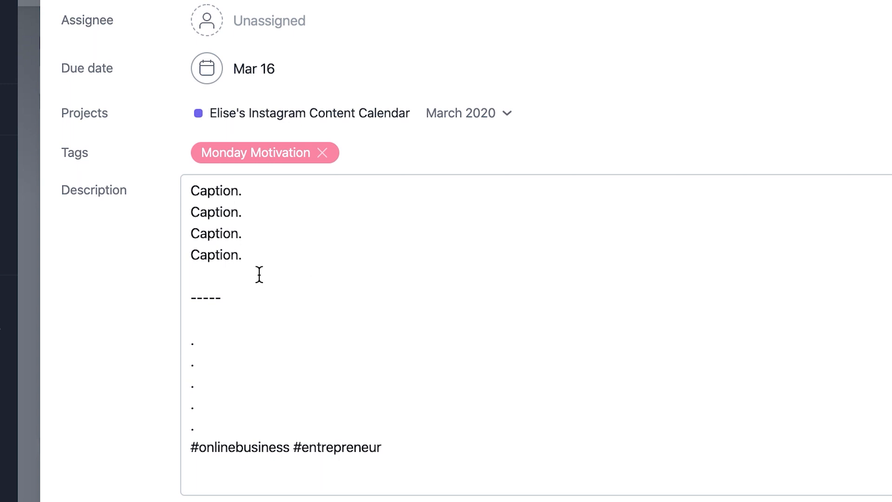
drag(259, 274, 180, 173)
click(271, 267)
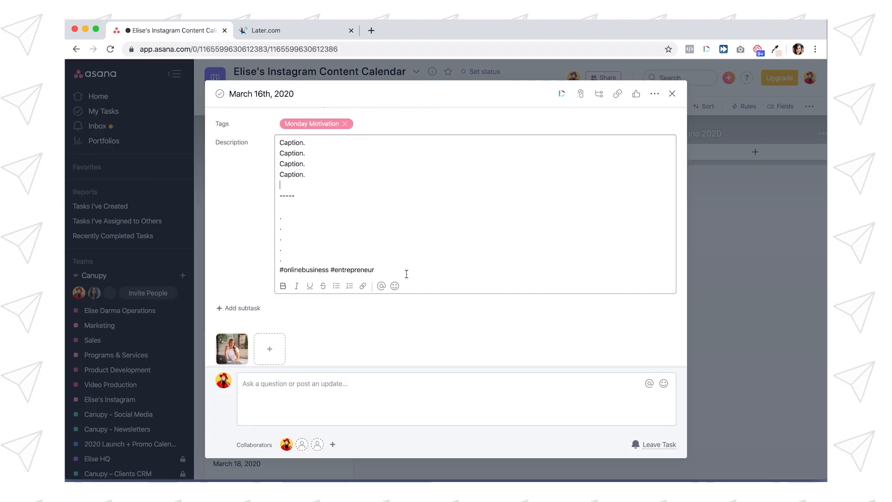
drag(435, 359, 213, 353)
click(294, 228)
click(752, 231)
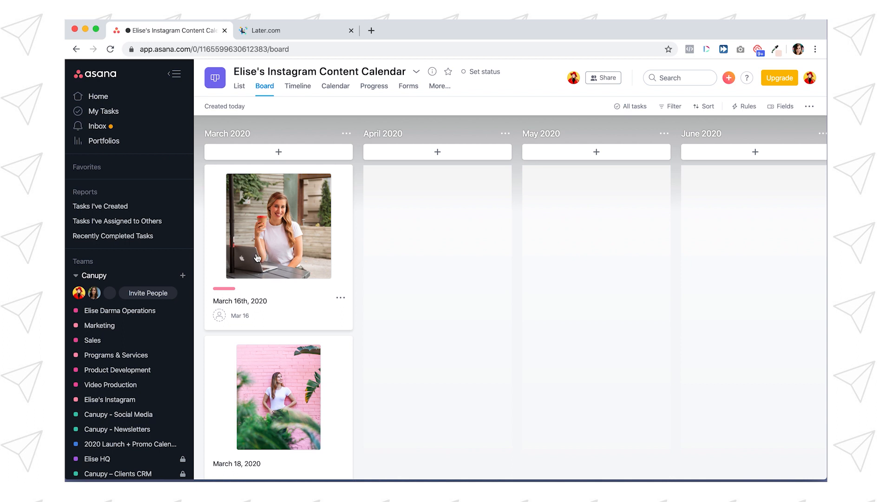
Step: Copy the caption and hashtag template from the March 16th, 2020 task's description into the March 18, 2020 task's description
scroll(257, 258, down, 3)
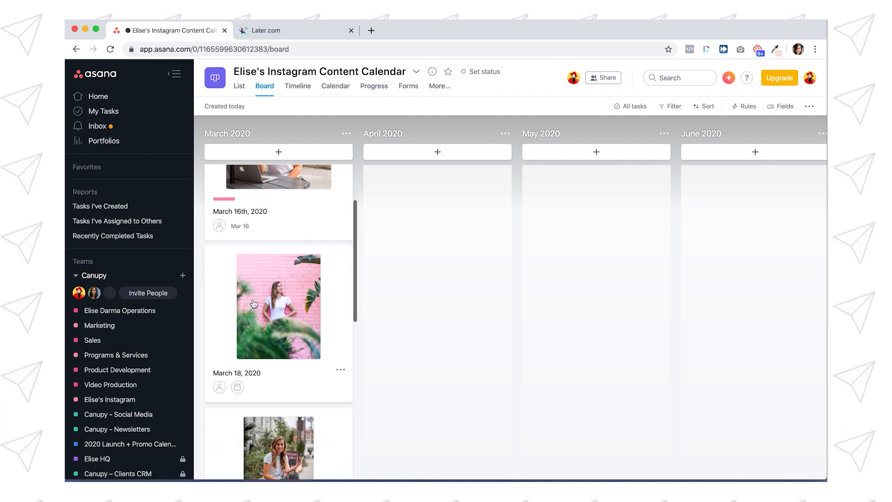
click(253, 304)
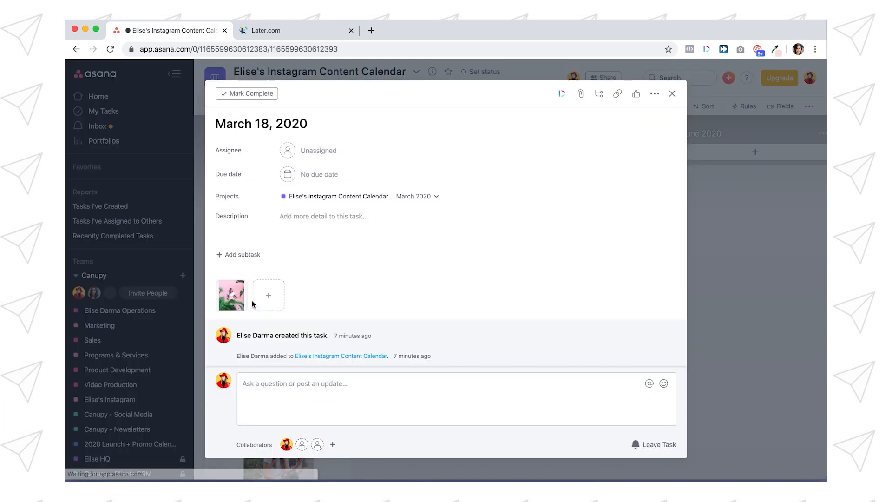
click(189, 264)
click(267, 199)
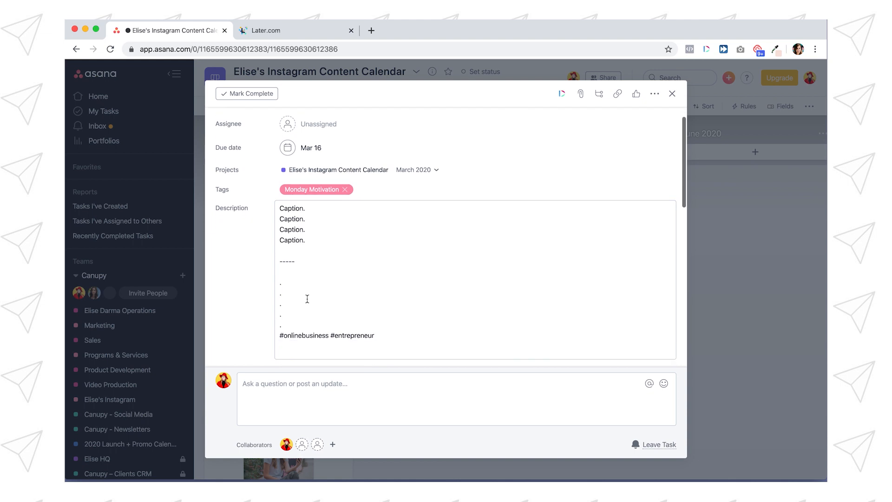
scroll(306, 298, down, 2)
drag(440, 320, 278, 195)
key(super+c)
click(373, 245)
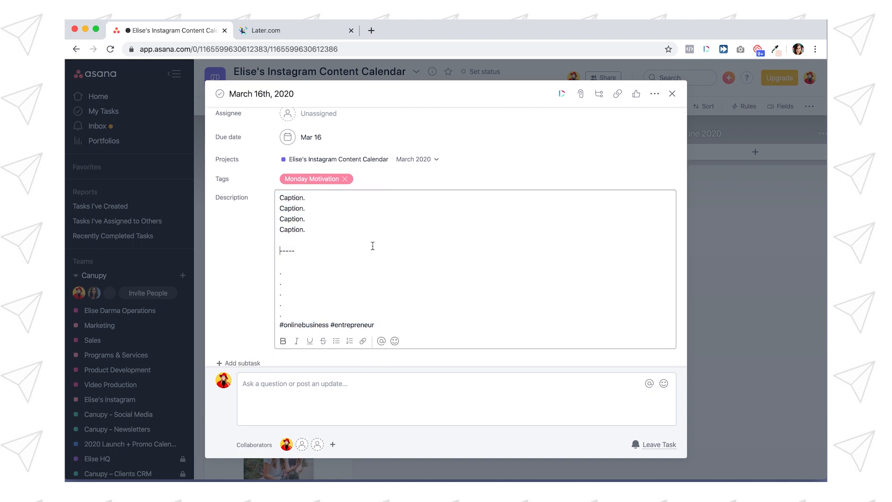
click(171, 250)
click(267, 297)
click(322, 220)
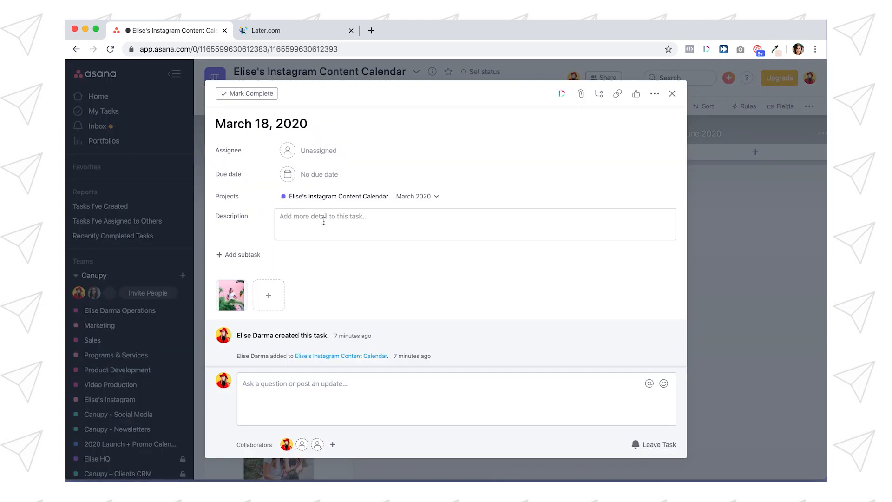
key(super+v)
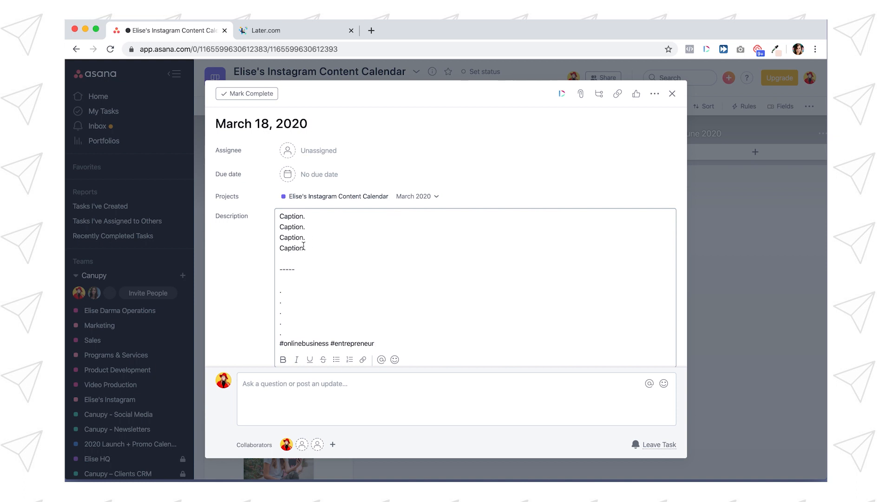
Step: Set the March 18, 2020 task's due date to March 18 and assign the task to a teammate
click(322, 176)
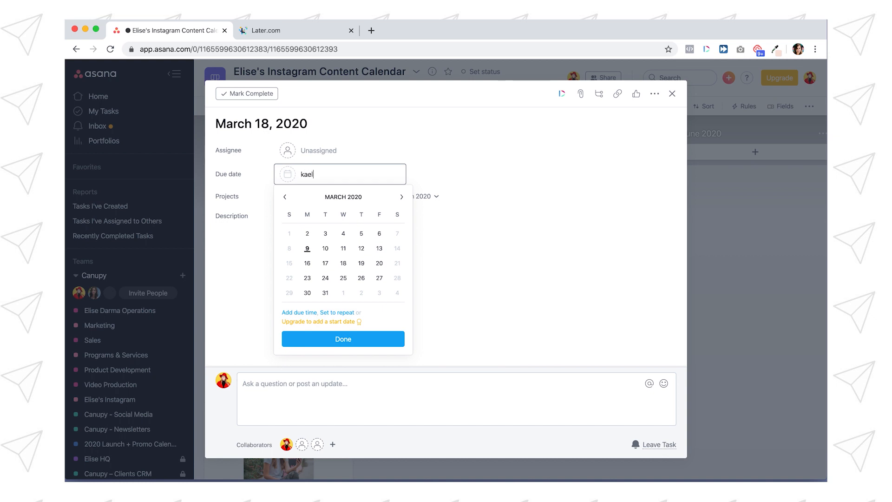
click(344, 262)
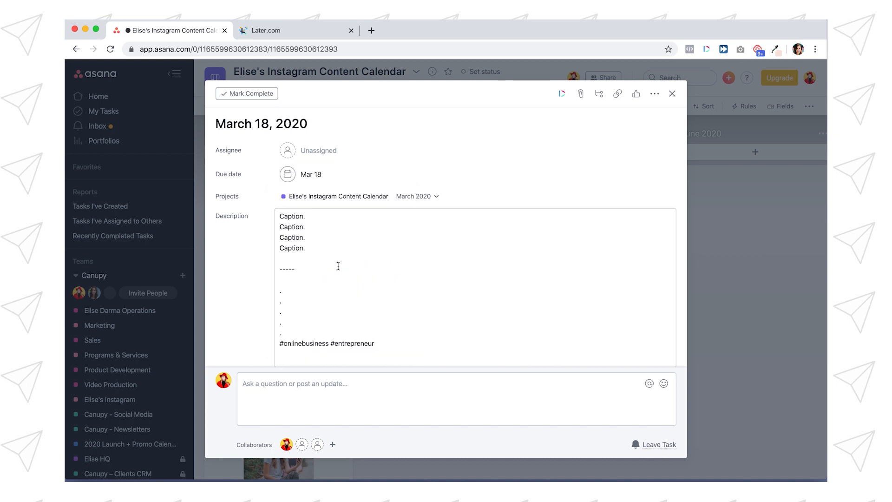
click(309, 151)
text(ka)
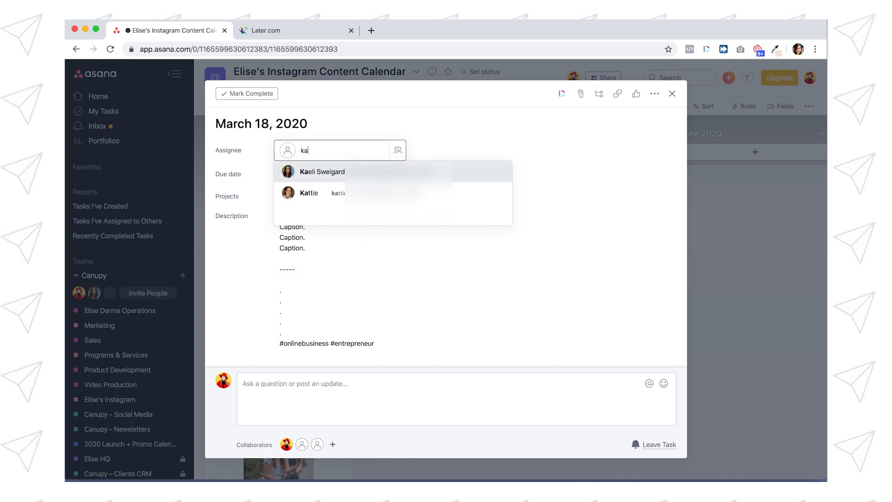
click(310, 174)
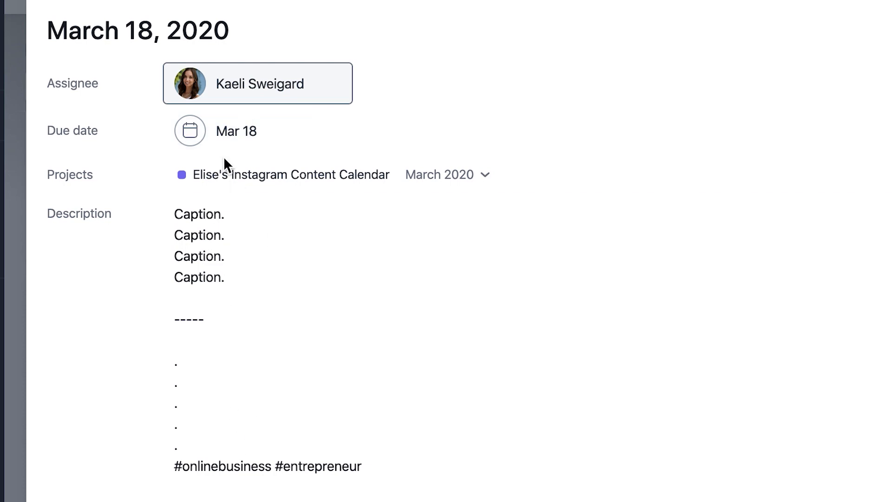
click(221, 129)
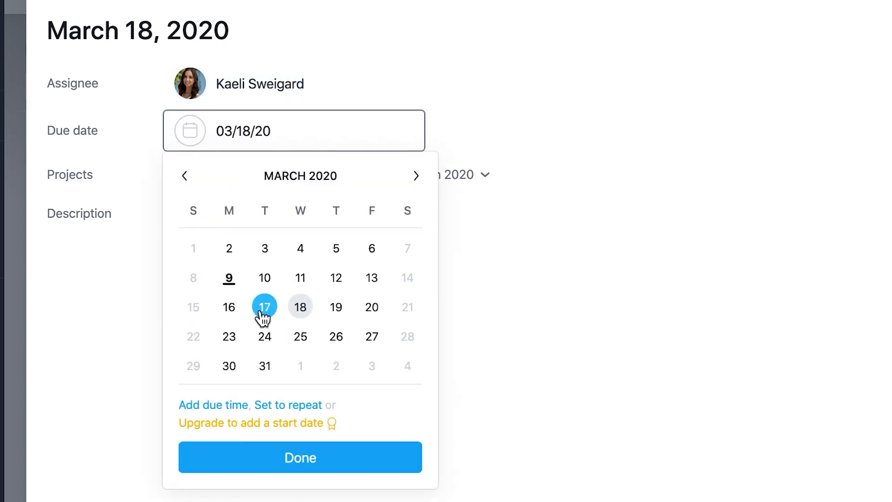
click(483, 123)
Step: Post a comment on the March 18, 2020 task mentioning the teammate: "could you please help me out with writing this caption for this post?"
scroll(197, 484, down, 2)
click(197, 483)
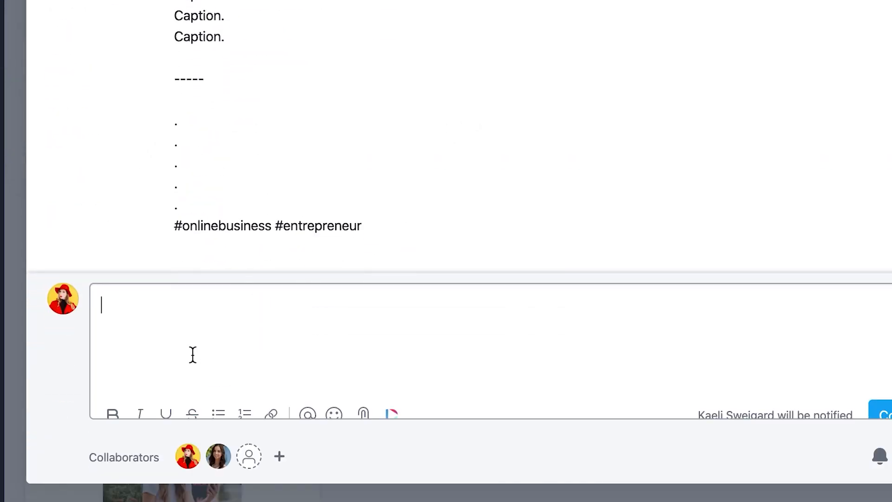
text(@kaeli)
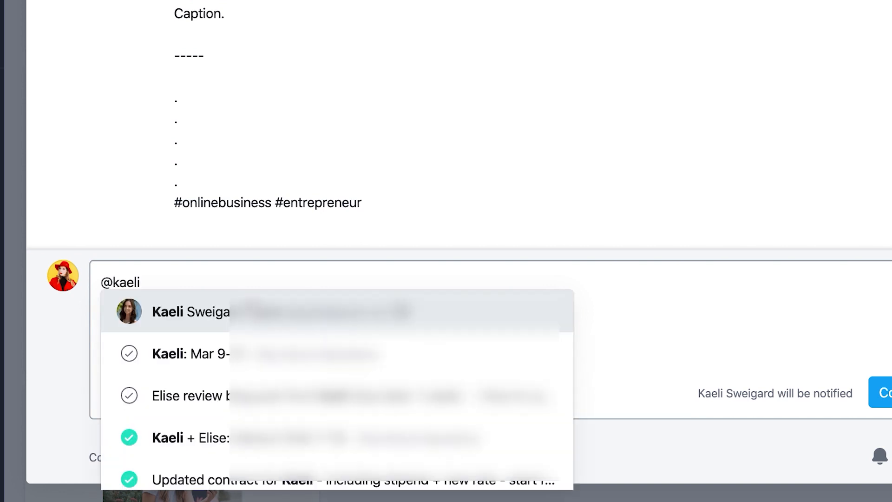
click(248, 297)
text(could you please help )
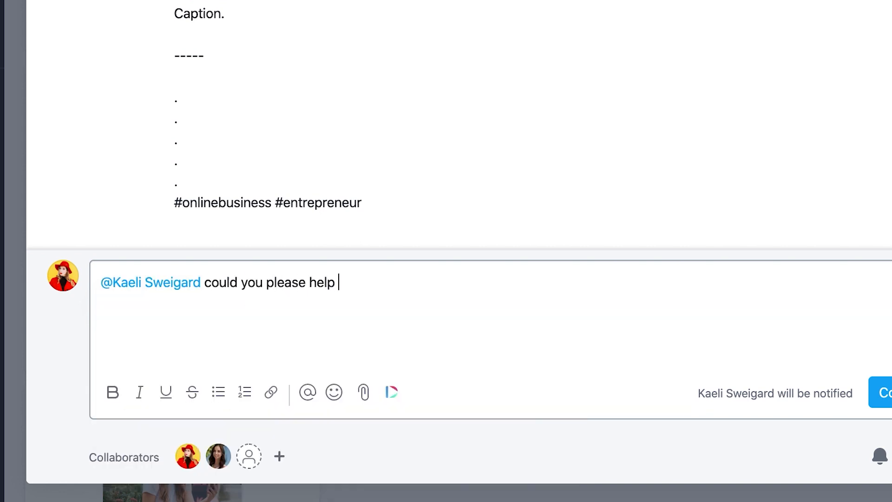
text(me out with writing this )
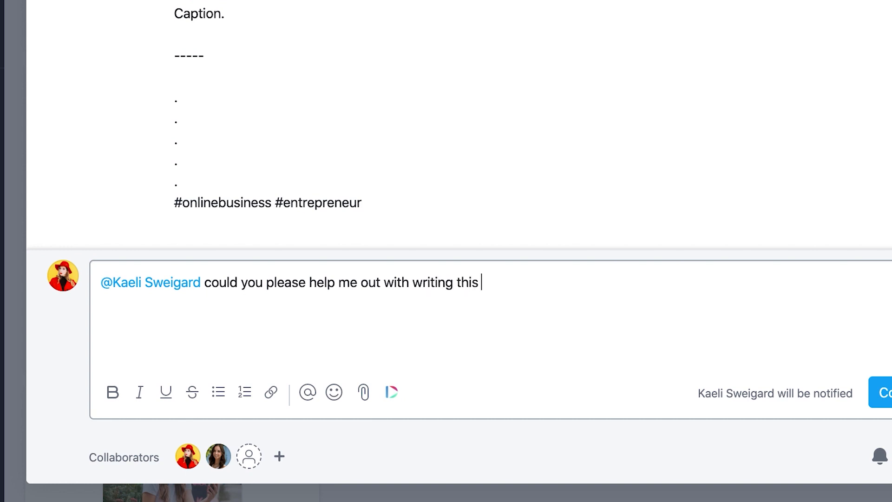
text(caption for this post?)
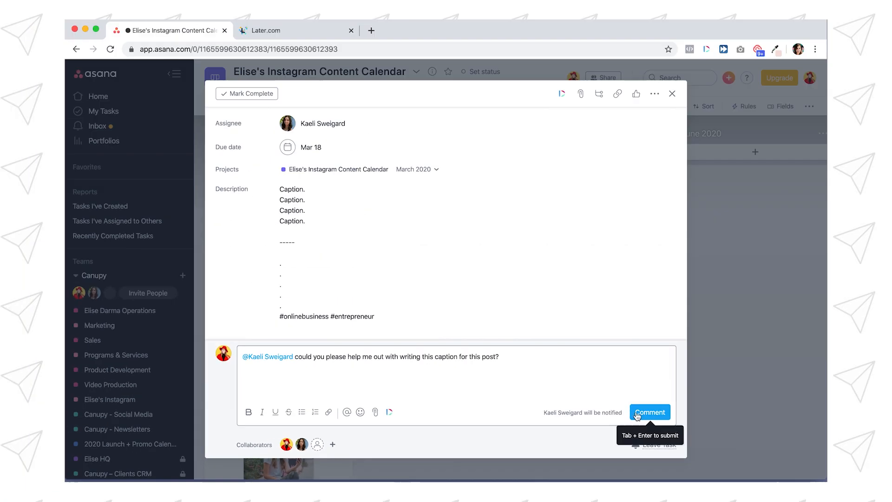
click(637, 413)
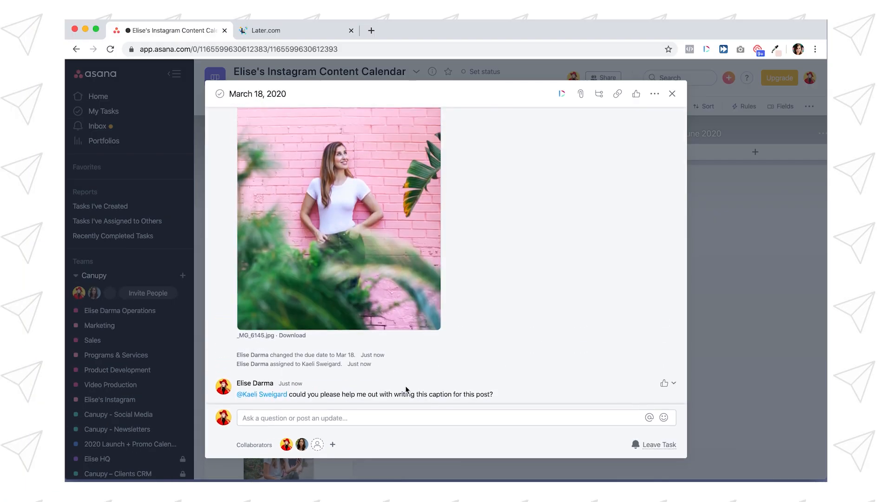
Step: Remove the teammate as assignee of the March 18, 2020 task and assign it to the account owner instead
scroll(406, 389, up, 10)
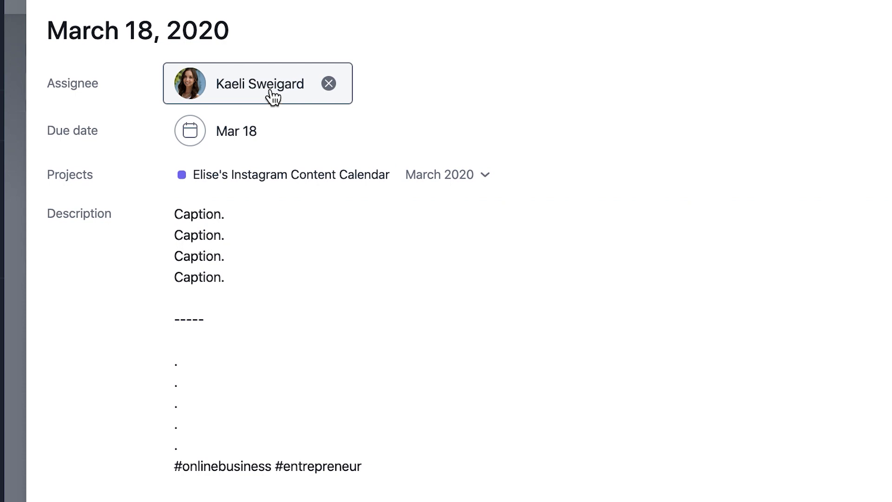
click(328, 84)
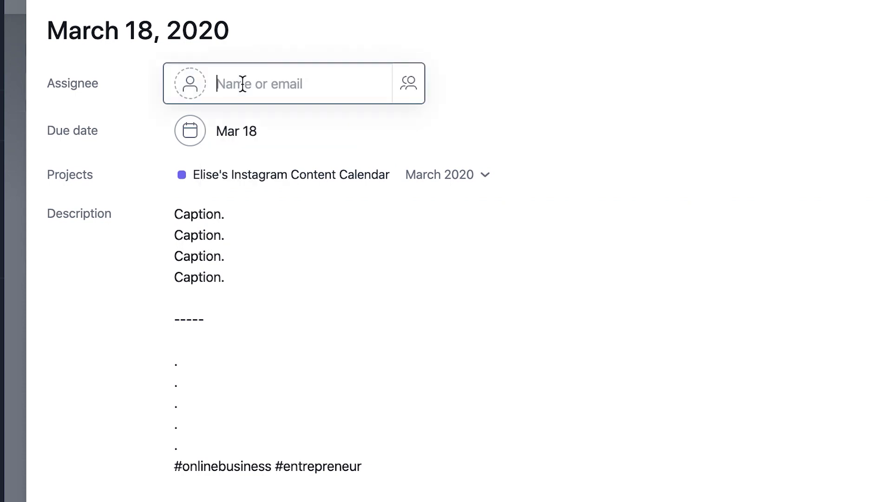
click(242, 84)
click(255, 135)
Step: Post a comment on the March 18, 2020 task mentioning the account owner with the text "ready for your review"
scroll(304, 278, down, 10)
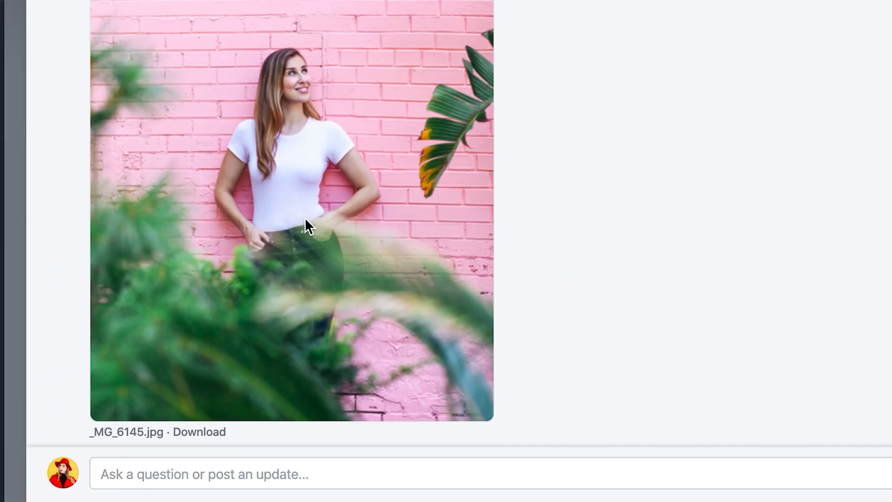
scroll(305, 217, down, 3)
click(216, 403)
text(@e)
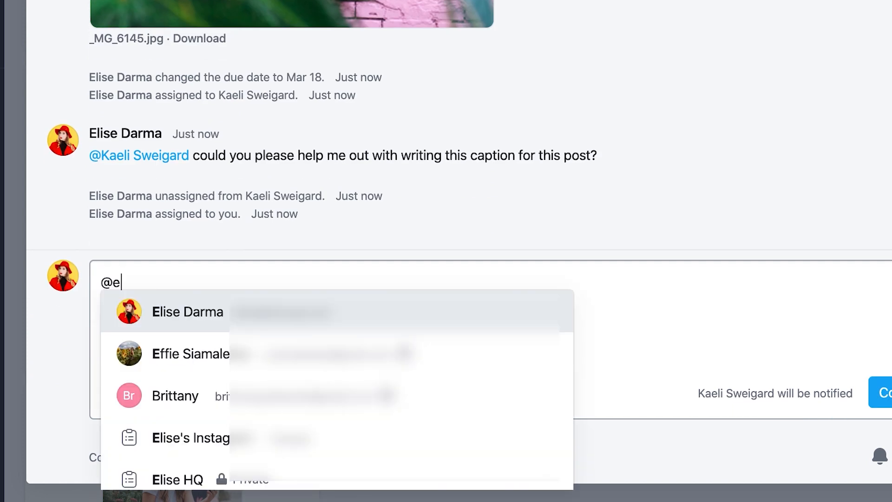
text(li)
click(184, 309)
text(ready for your review)
click(885, 392)
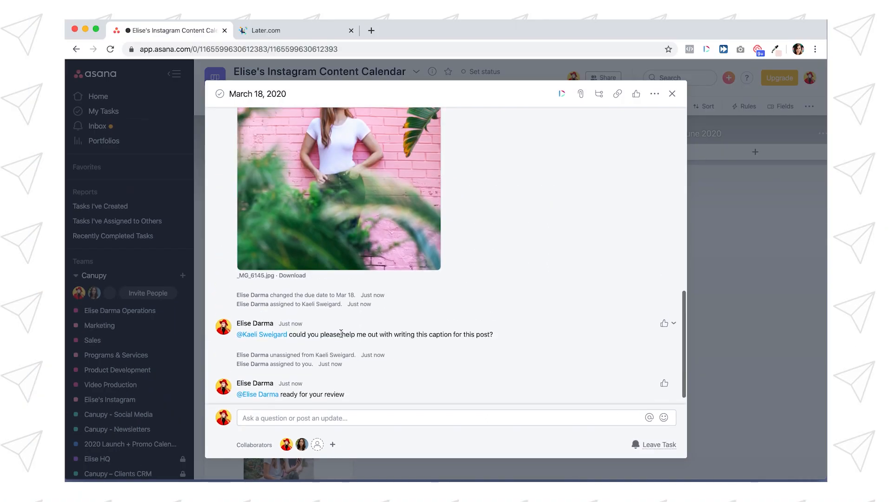
Step: Create a "Wednesday Tip" tag on the March 18, 2020 task, colour it green and close the task's details
scroll(348, 381, down, 1)
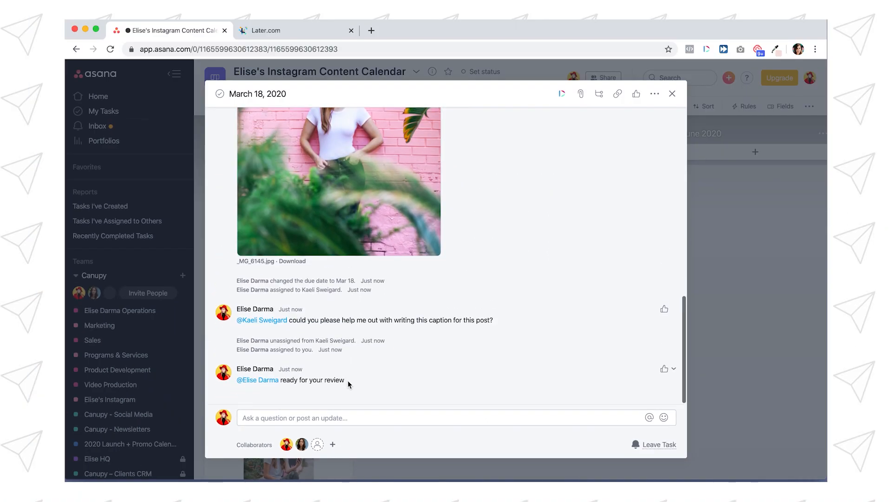
scroll(347, 380, up, 10)
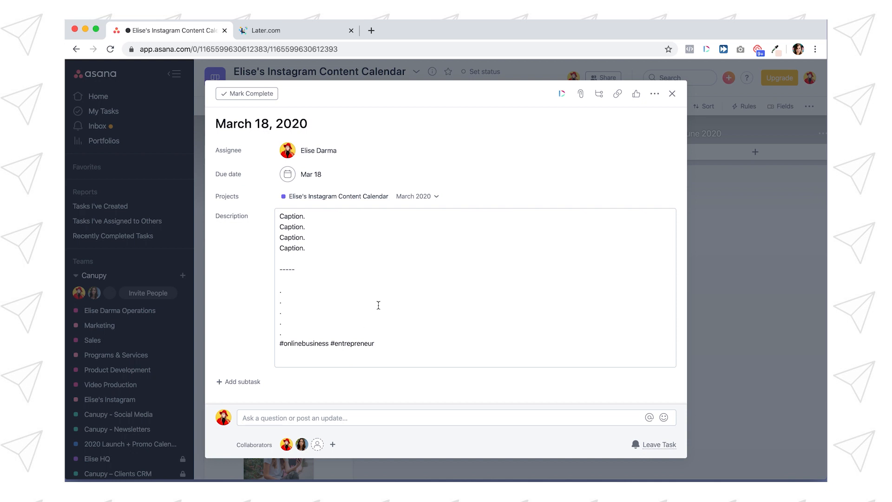
scroll(378, 305, down, 1)
scroll(346, 259, down, 3)
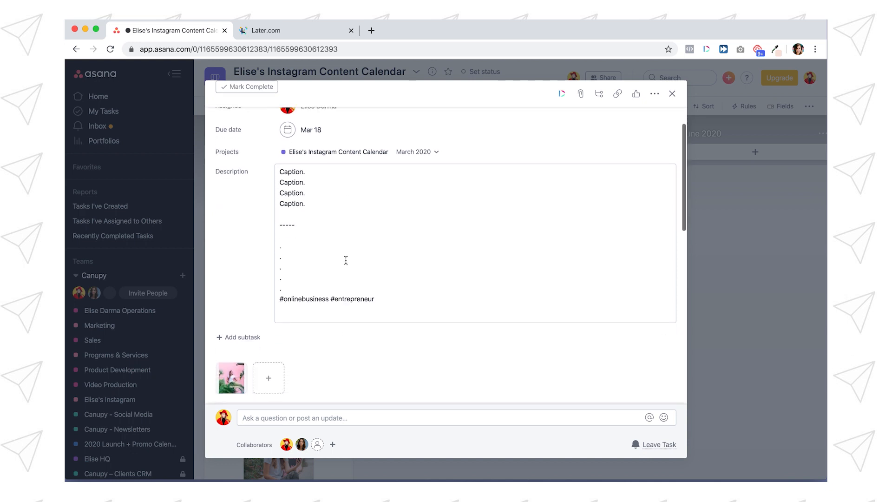
scroll(345, 259, up, 3)
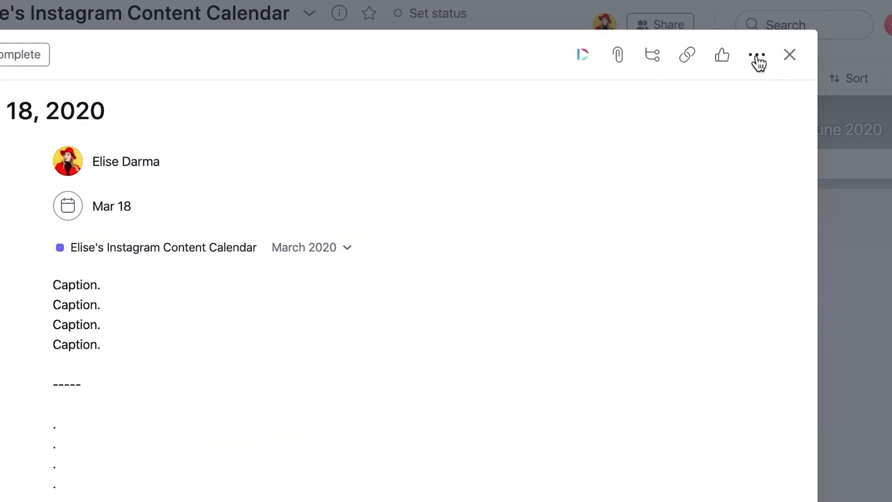
click(655, 93)
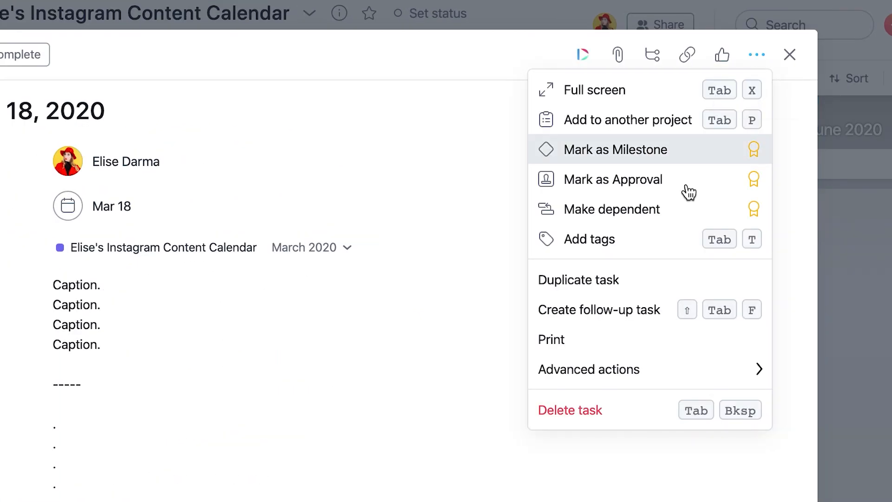
click(641, 241)
text(Web)
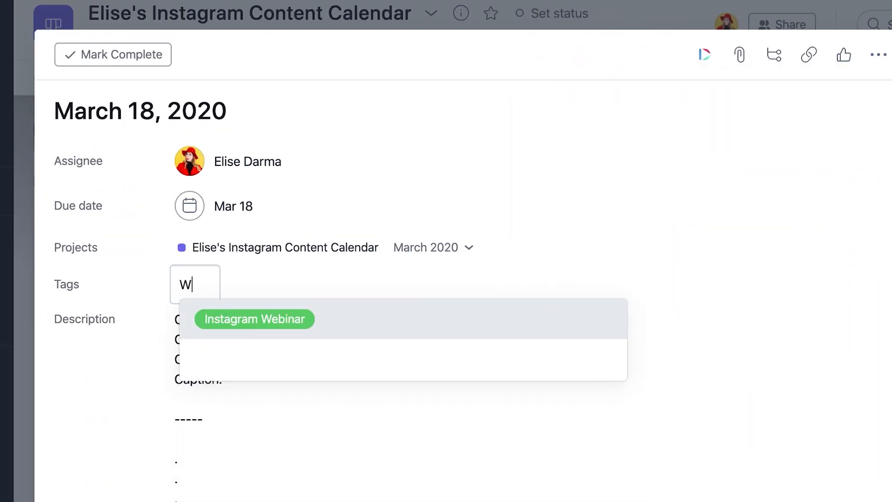
key(BackSpace)
text(dnesday Tip)
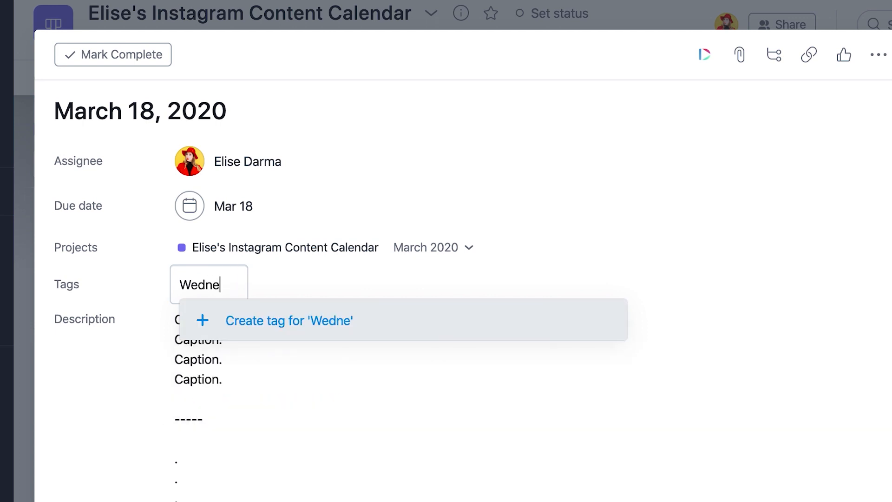
click(296, 325)
click(283, 359)
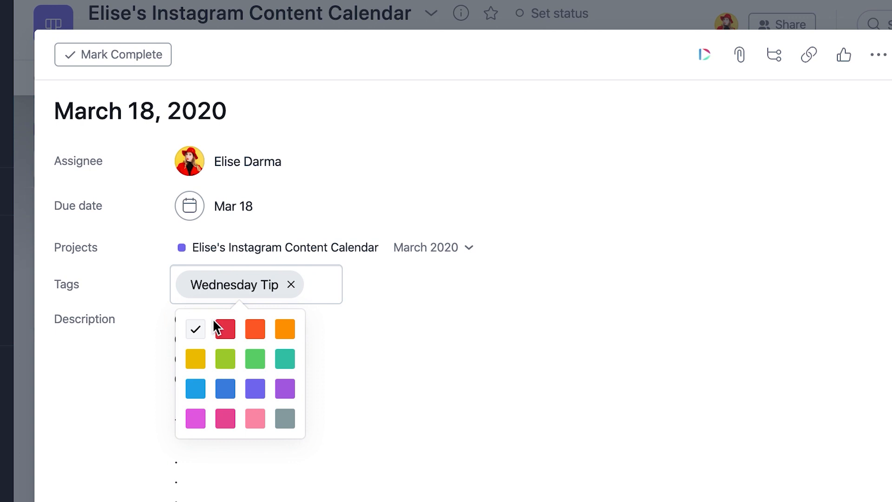
click(255, 359)
click(522, 286)
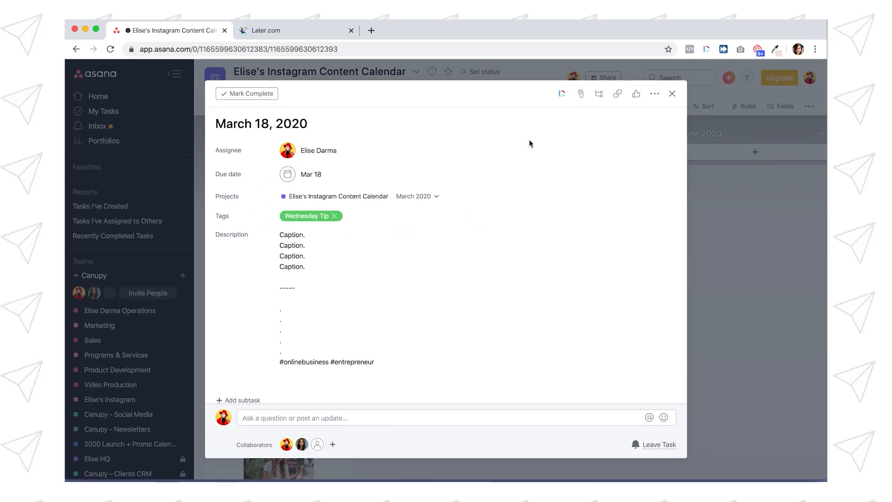
click(715, 228)
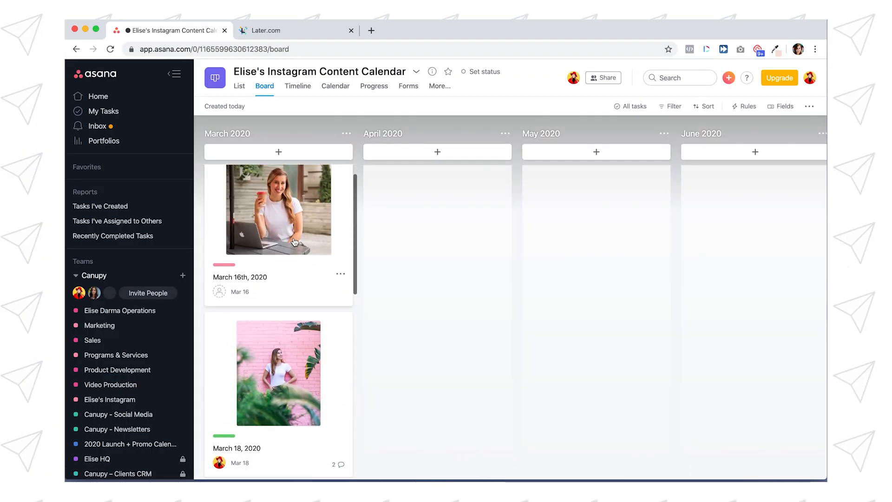
Step: Look over the tags, due dates and photos on the post cards in the March 2020 column
scroll(295, 241, down, 1)
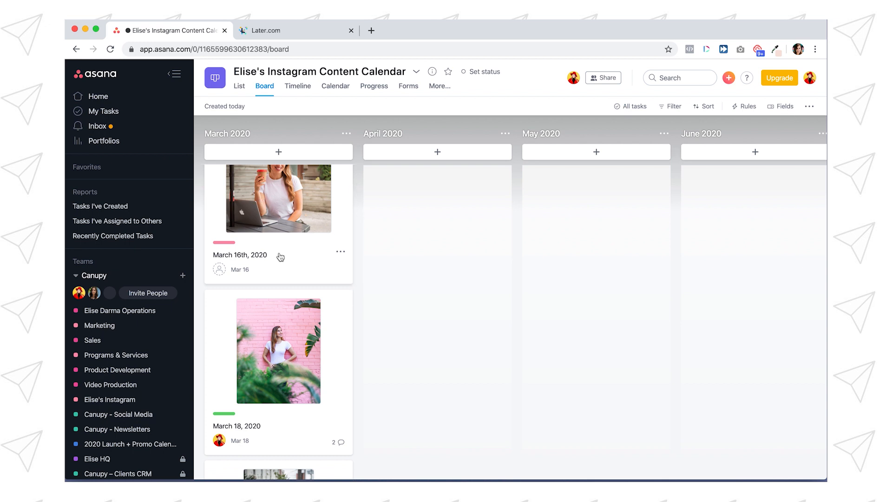
scroll(278, 255, down, 2)
scroll(280, 257, down, 1)
scroll(268, 328, down, 3)
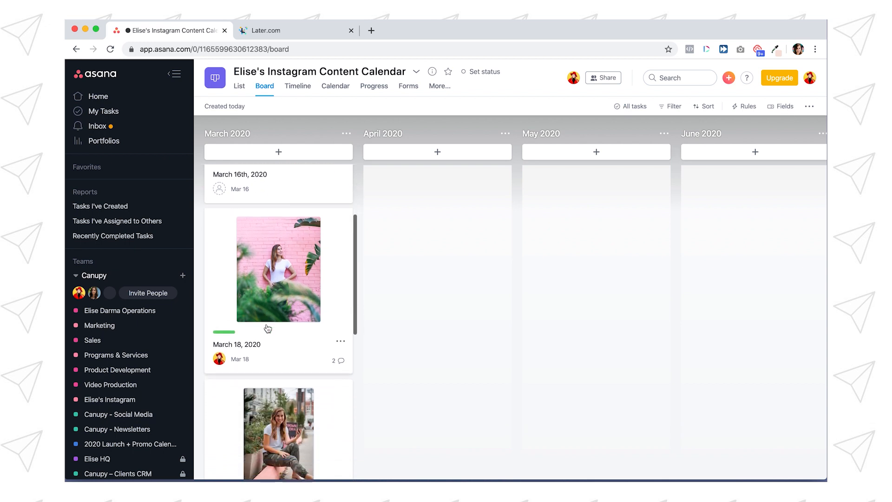
scroll(267, 328, down, 3)
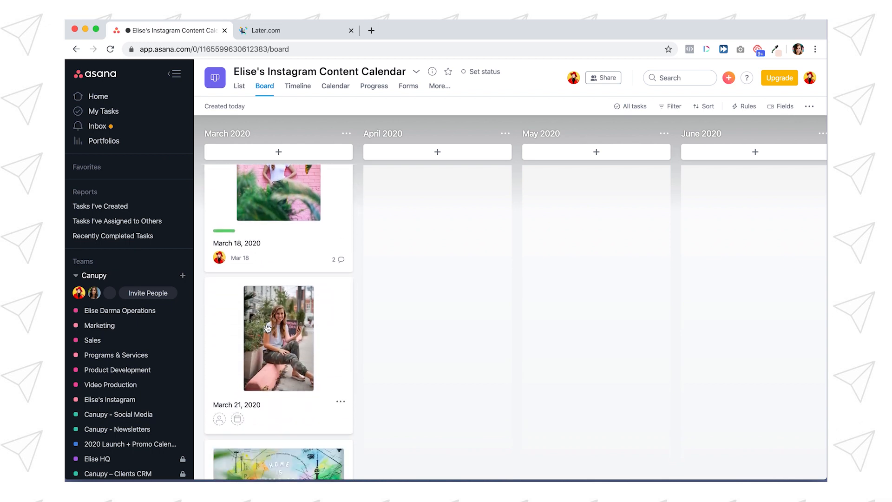
Step: Set the March 21, 2020 task's due date to March 20 and rename the task "March 20, 2020"
click(267, 328)
click(255, 175)
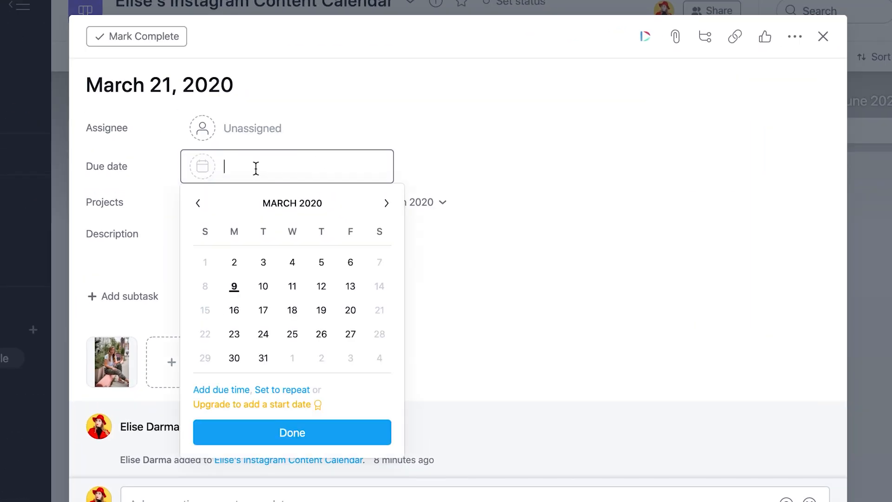
click(350, 310)
click(169, 85)
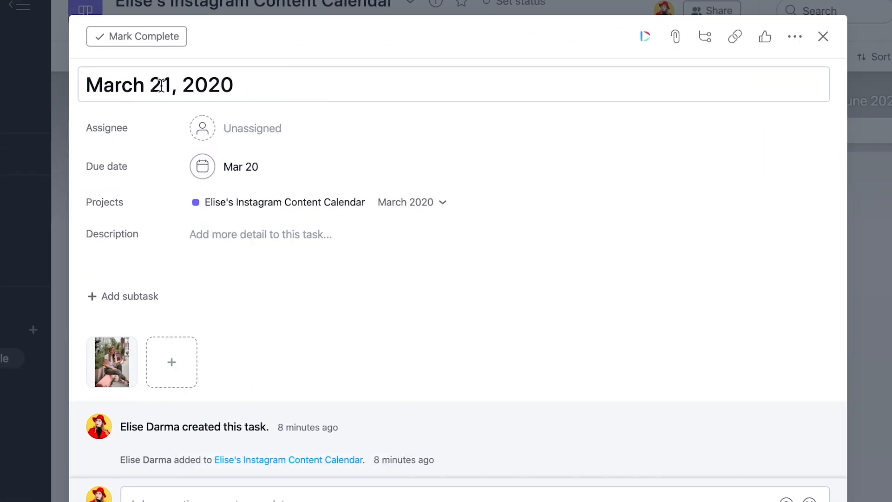
key(BackSpace)
key(BackSpace)
text(0)
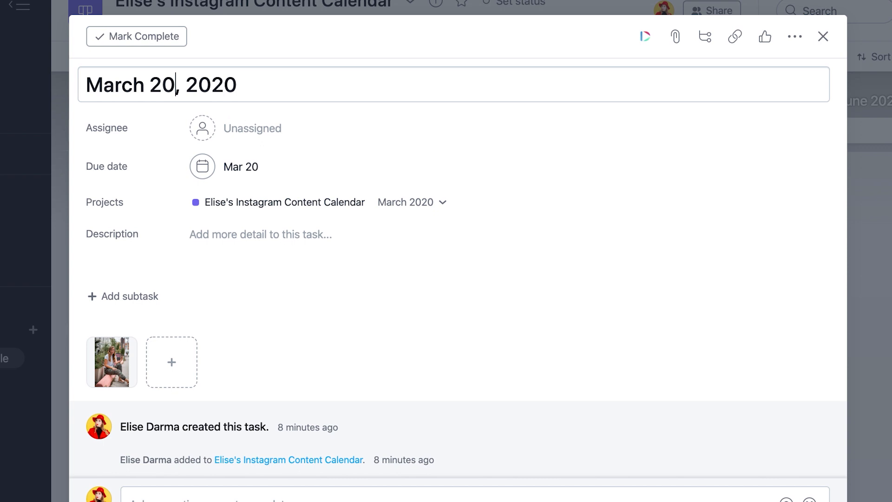
Step: Create a "Friday Funny" tag on the March 20, 2020 task, colour it purple-blue and close the task's details
click(795, 37)
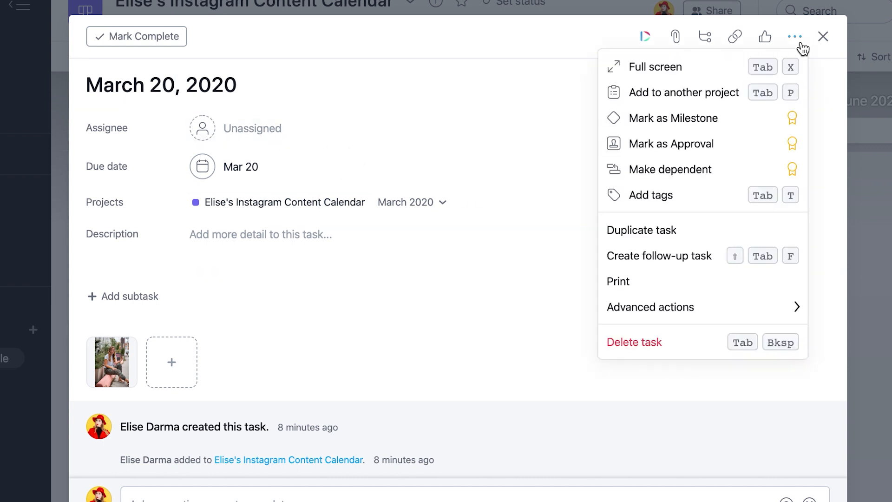
click(690, 197)
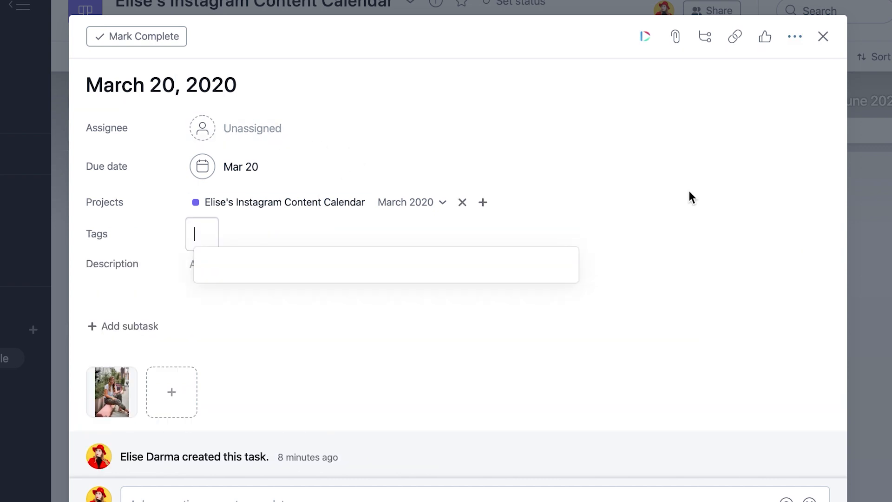
text(Friday Funny)
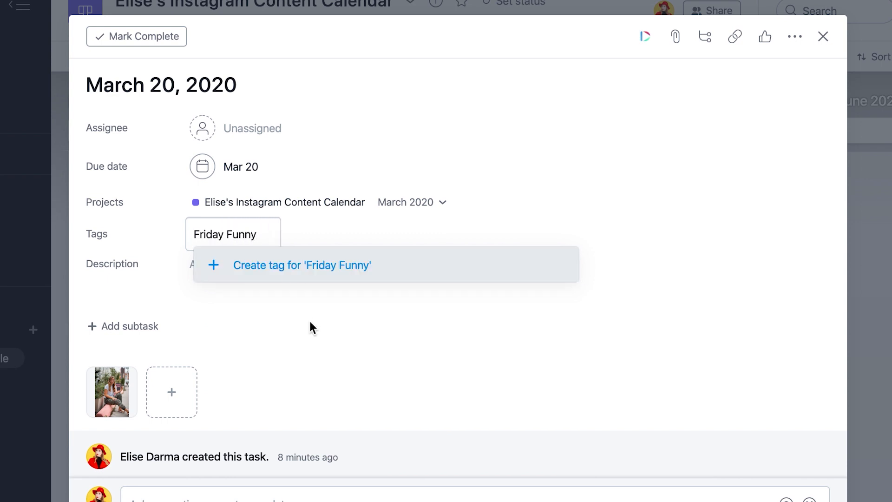
click(265, 269)
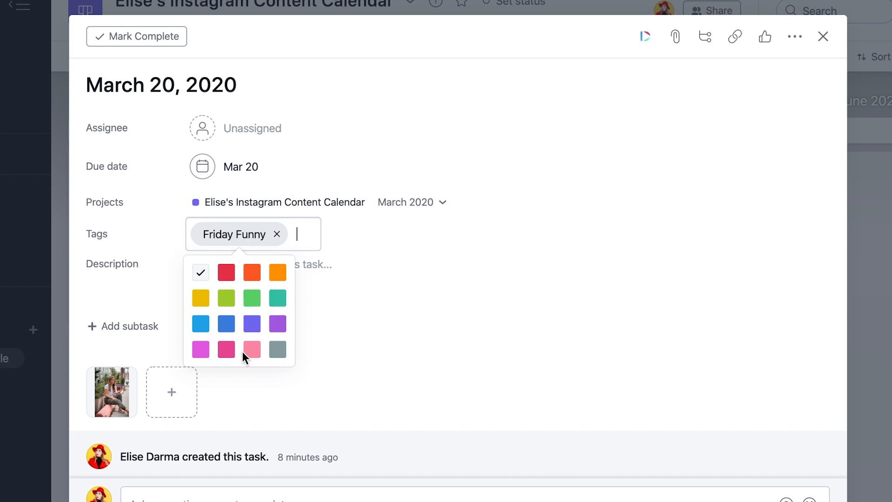
click(253, 325)
click(482, 234)
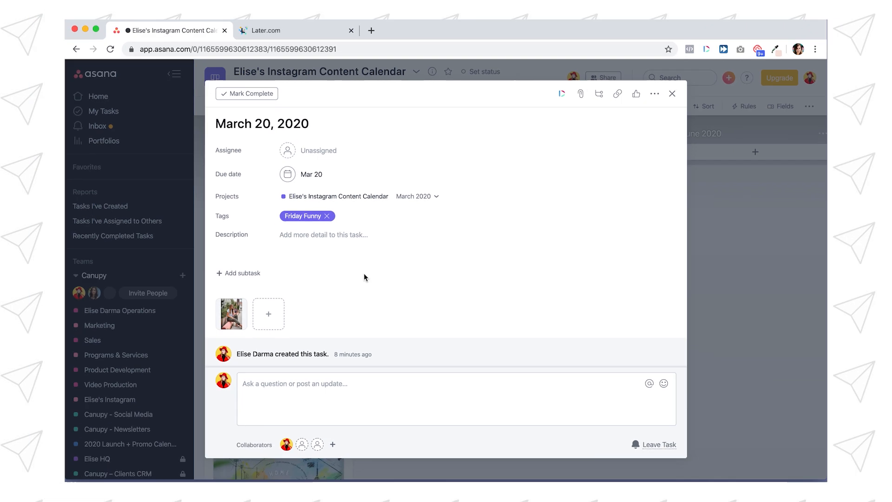
click(745, 212)
Step: Compare the tag colours and due dates on the March 16th, March 18 and March 20 post cards
scroll(262, 300, up, 5)
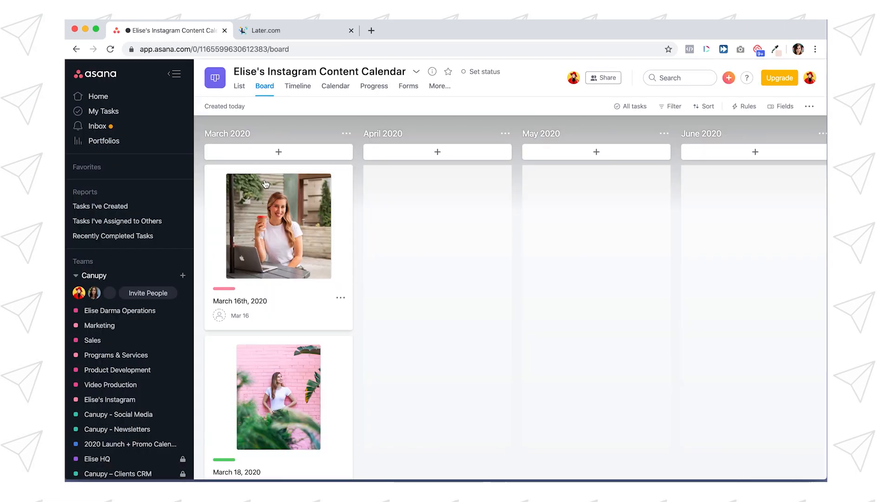
scroll(262, 279, down, 4)
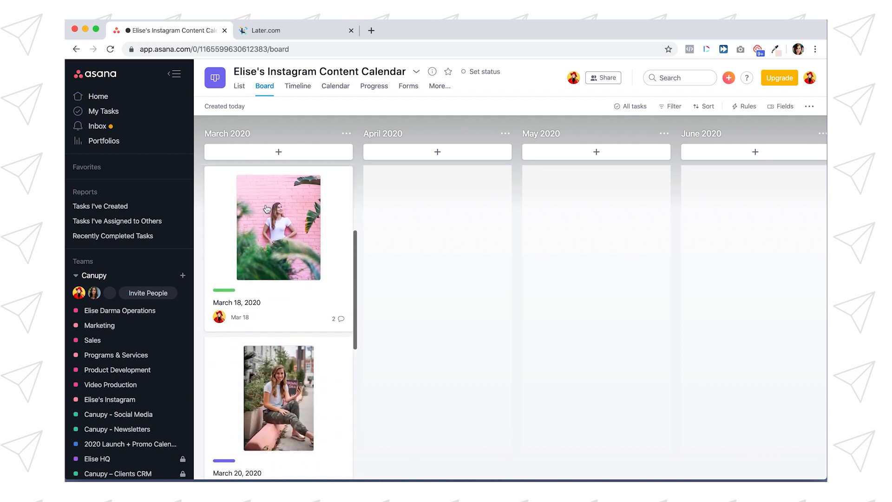
scroll(260, 285, up, 3)
scroll(265, 299, down, 4)
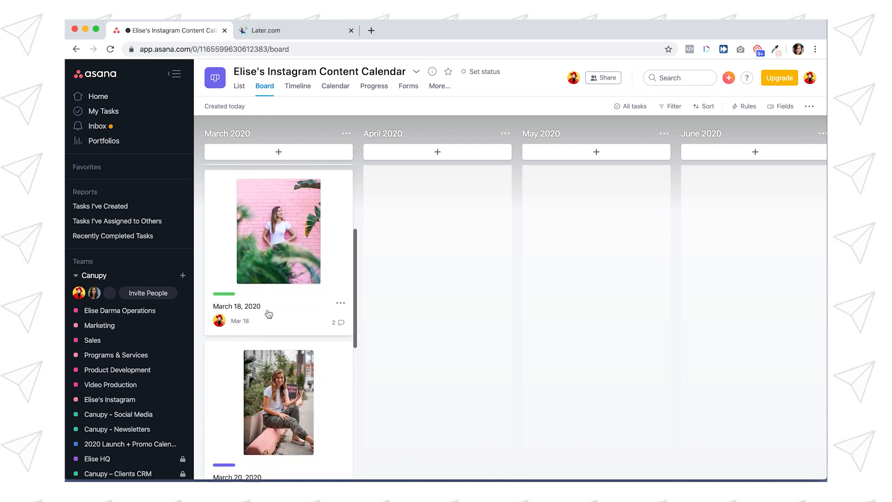
scroll(268, 314, up, 3)
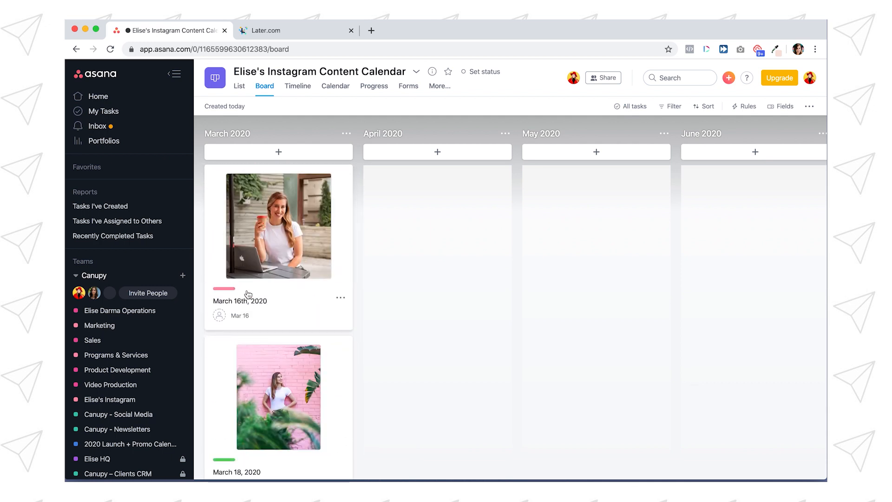
scroll(247, 278, down, 3)
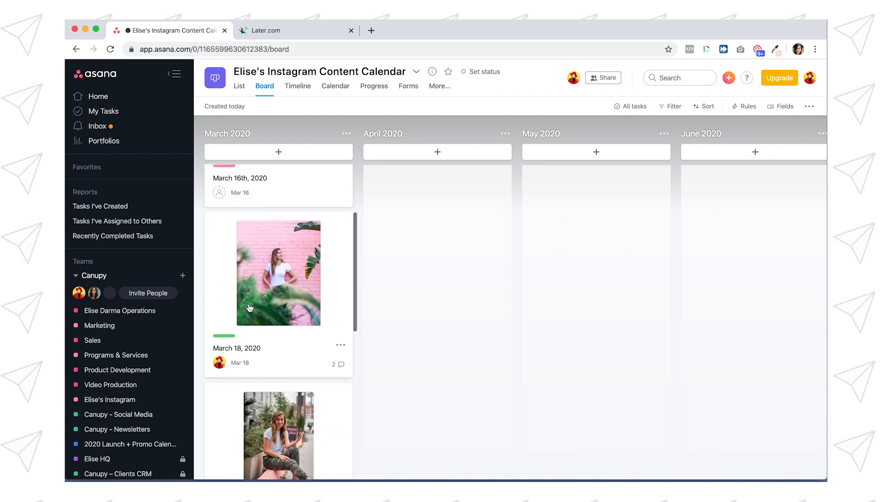
scroll(246, 310, down, 5)
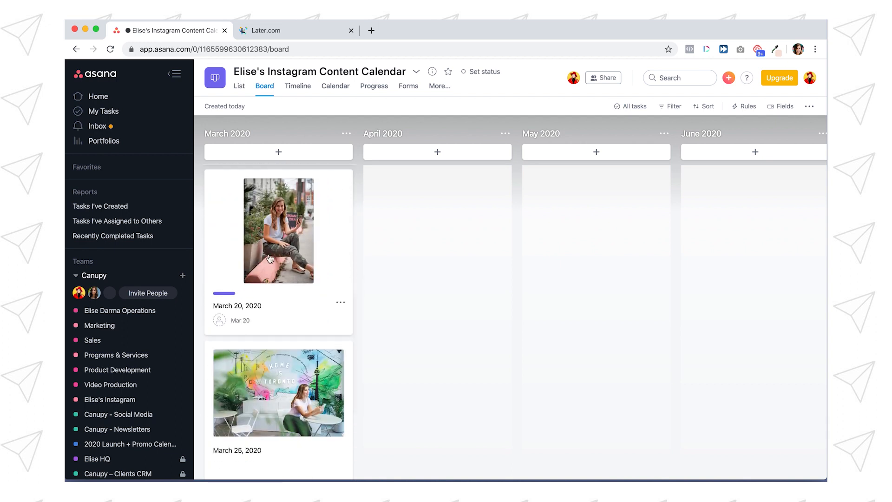
scroll(269, 258, down, 1)
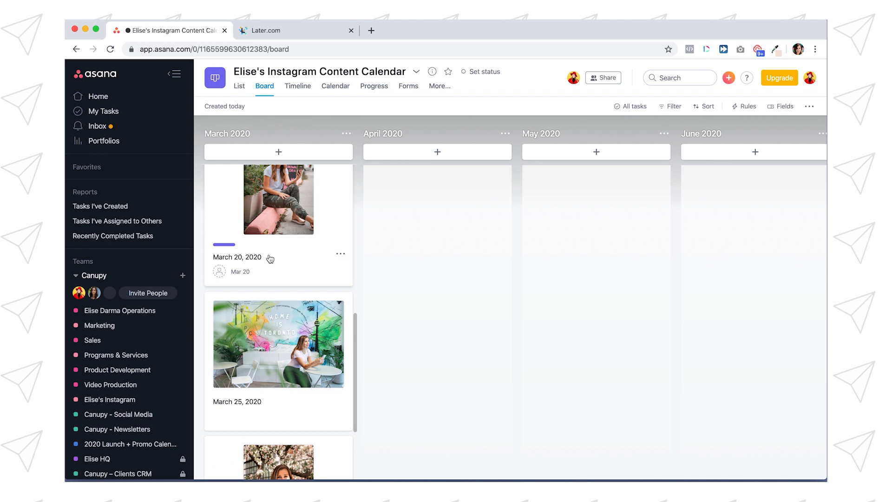
Step: Set the March 25, 2020 task's due date to March 23 and rename the task "March 23, 2020"
scroll(250, 265, down, 1)
click(251, 267)
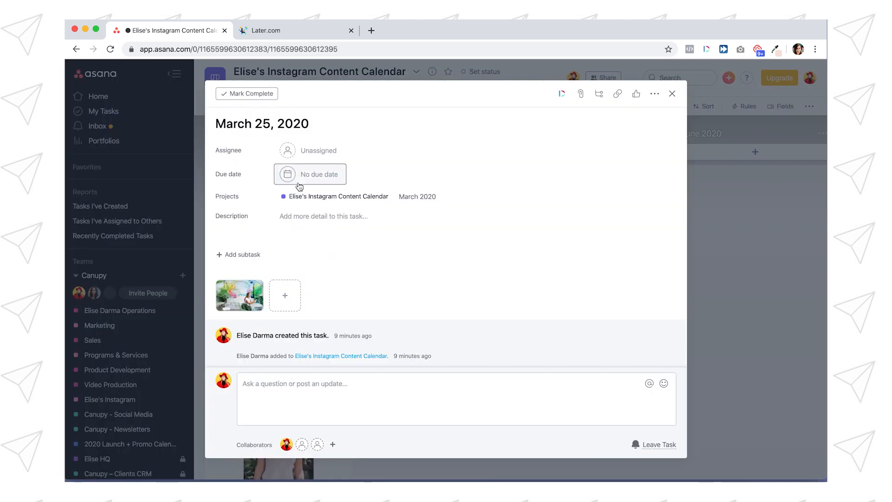
click(305, 176)
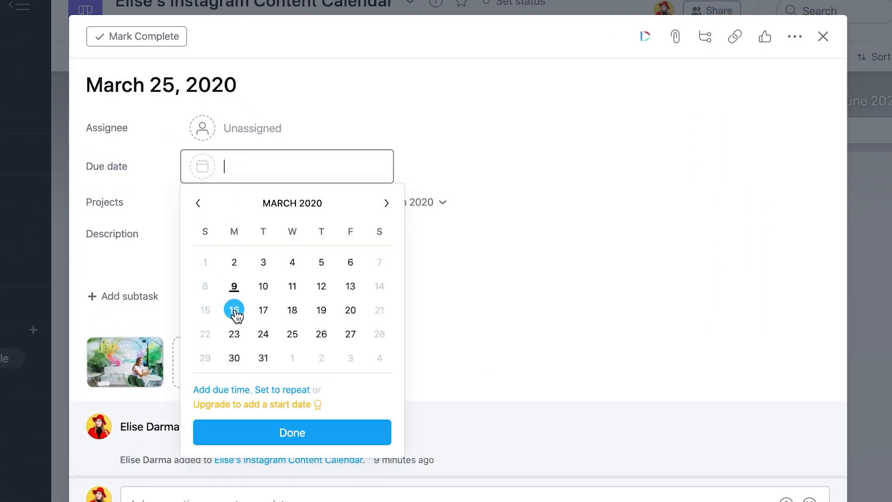
click(234, 334)
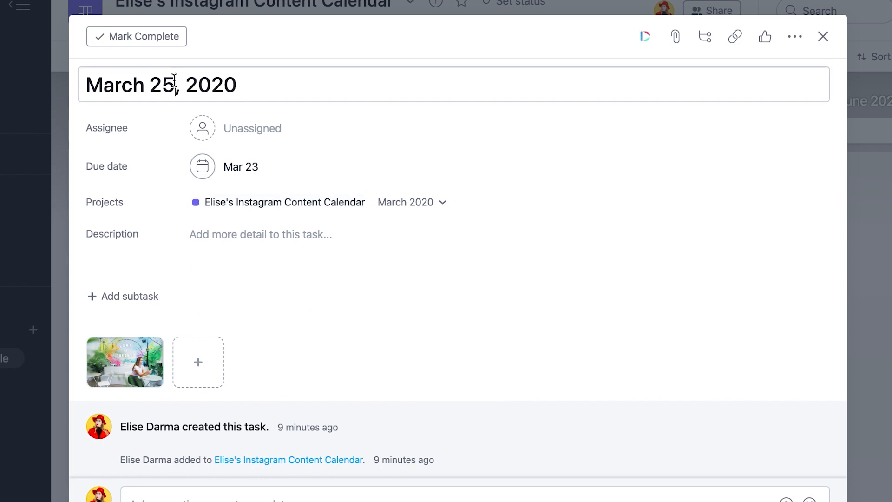
Step: Add the existing "Monday Motivation" tag to the March 23, 2020 task and close its details
click(794, 37)
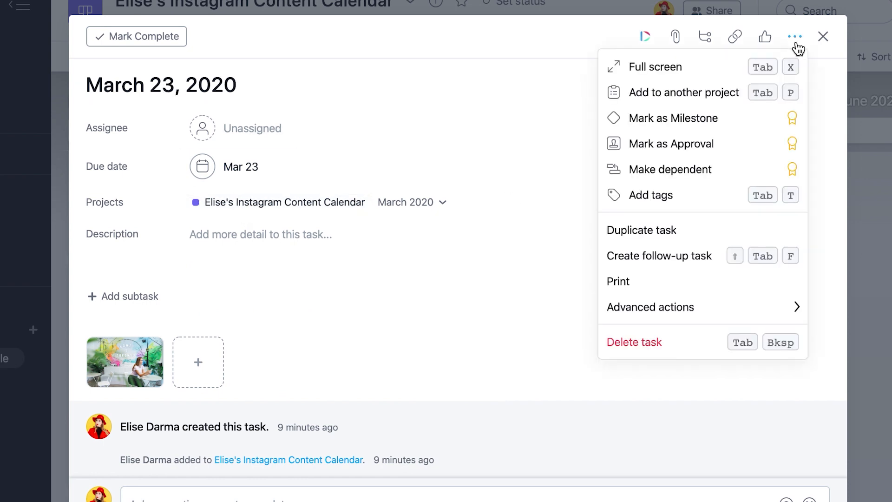
click(693, 203)
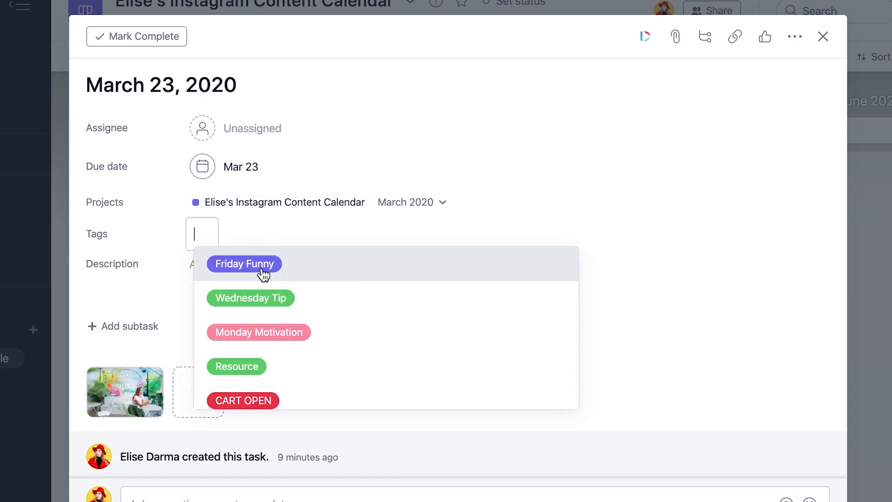
click(245, 333)
click(730, 205)
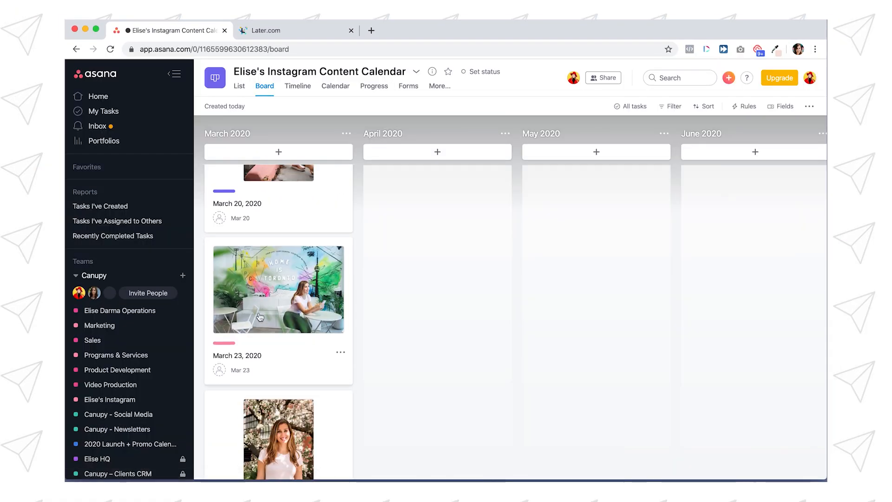
Step: Set the March 28th, 2020 task's due date to March 25 and rename the task "March 25th, 2020"
scroll(259, 318, up, 3)
scroll(265, 324, down, 6)
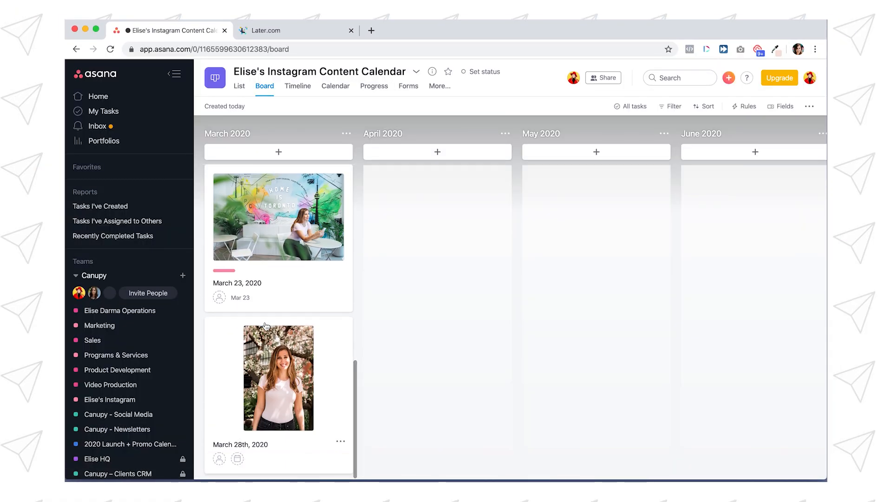
click(266, 376)
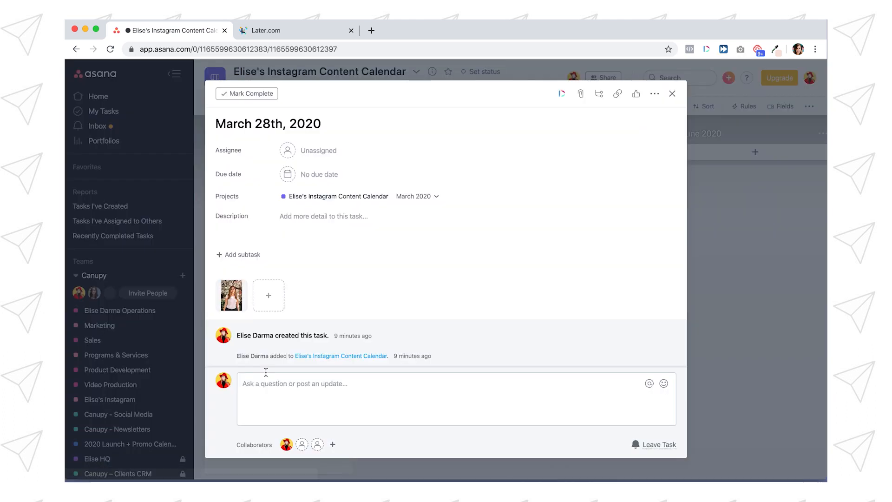
click(306, 174)
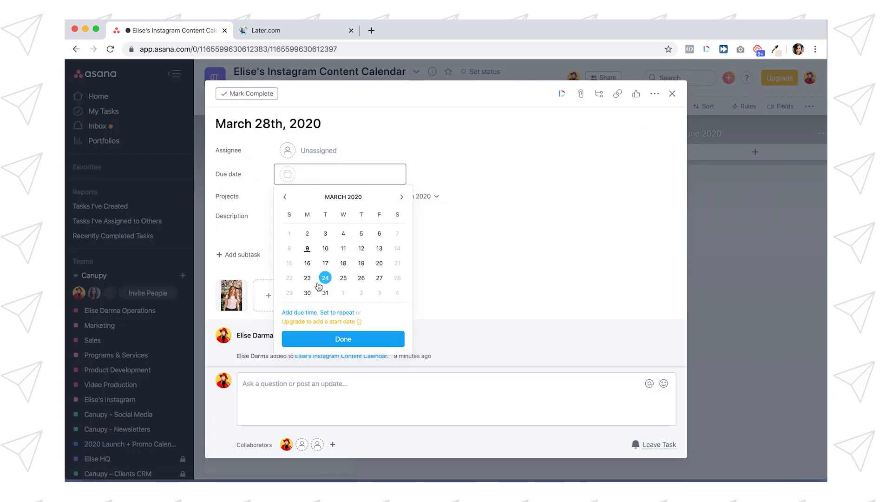
click(343, 278)
click(272, 125)
key(BackSpace)
text(5)
Step: Add the existing "Wednesday Tip" tag to the March 25th, 2020 task and close its details
click(655, 94)
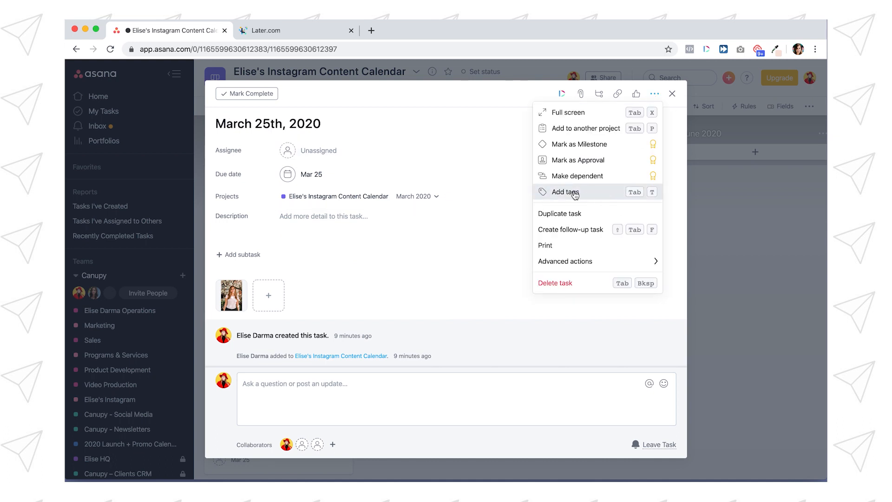
click(575, 195)
click(326, 278)
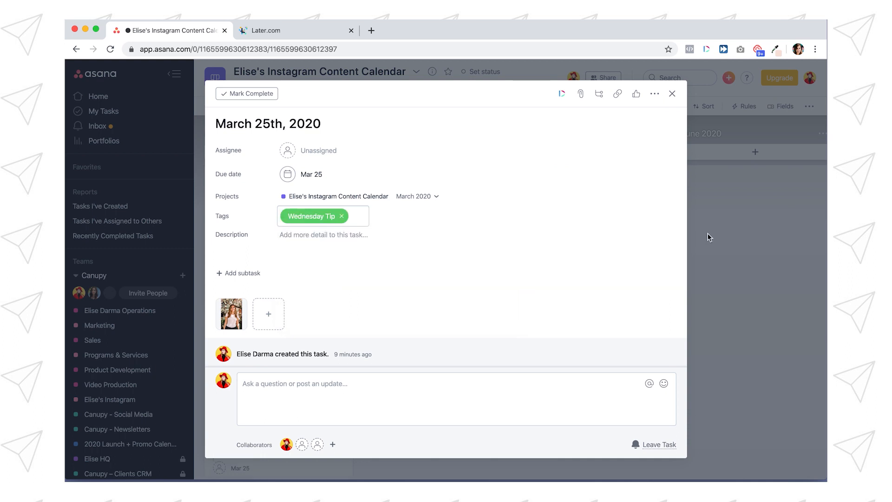
click(748, 231)
Step: Look over all the March 2020 cards and read the caption and hashtags in the March 16th, 2020 task's description
scroll(273, 333, up, 5)
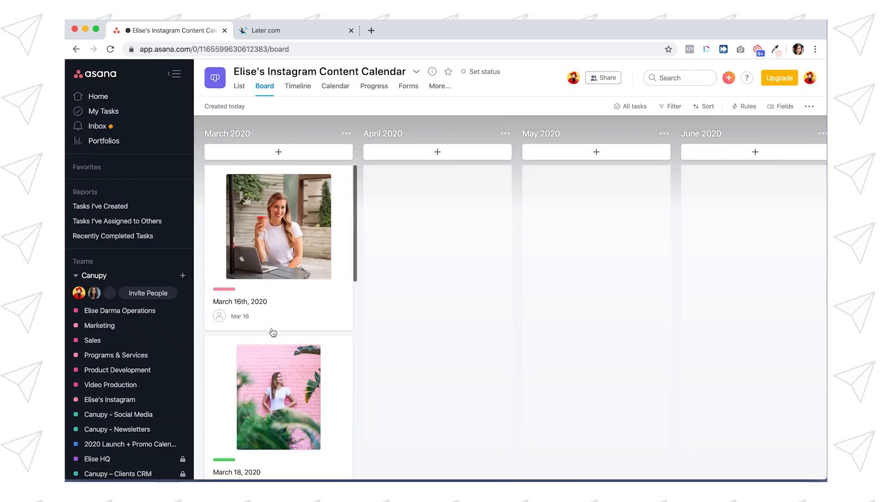
scroll(274, 302, down, 5)
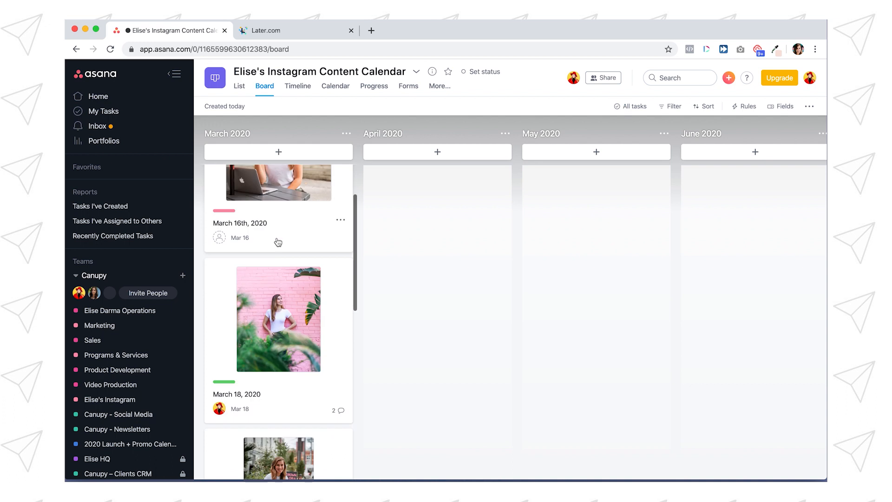
scroll(278, 241, down, 6)
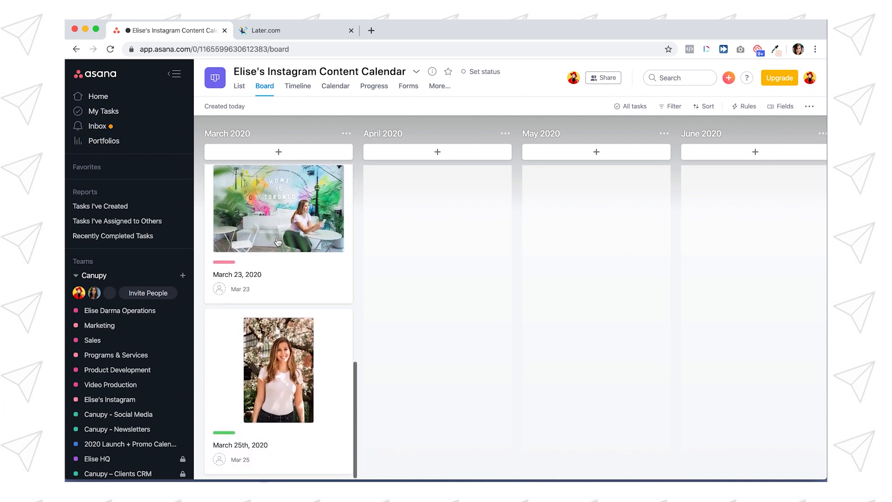
scroll(277, 242, up, 8)
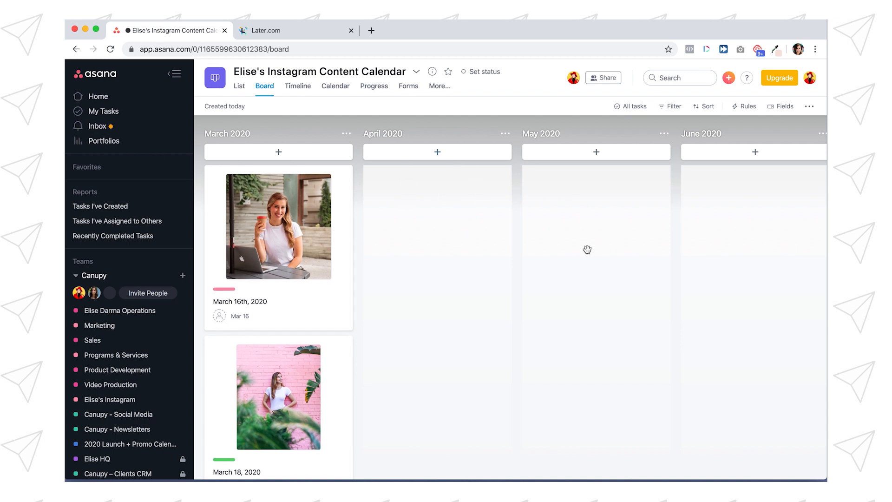
click(264, 226)
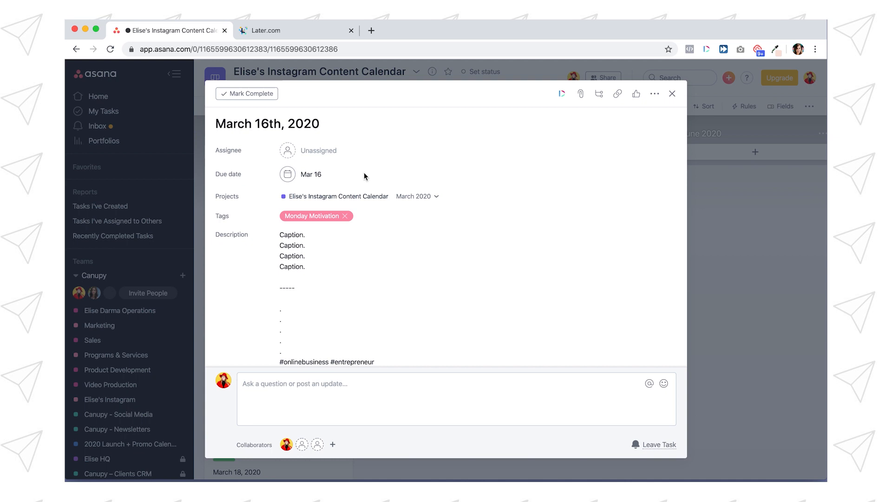
click(333, 327)
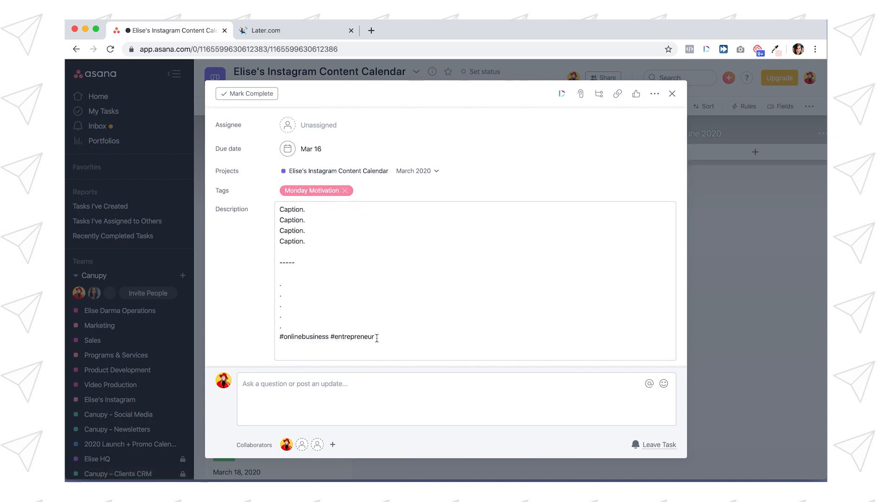
drag(380, 339, 275, 216)
click(321, 237)
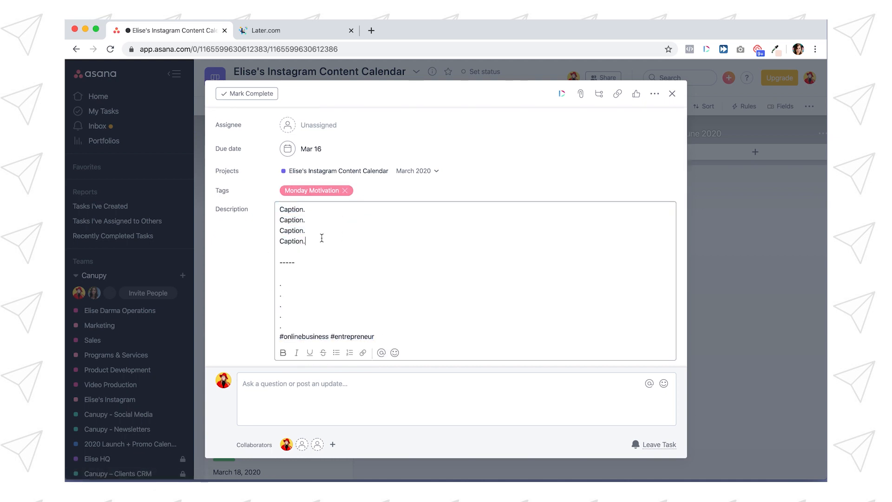
click(194, 269)
Step: Review the description, attached photo and comment thread of the March 18, 2020 task
click(293, 399)
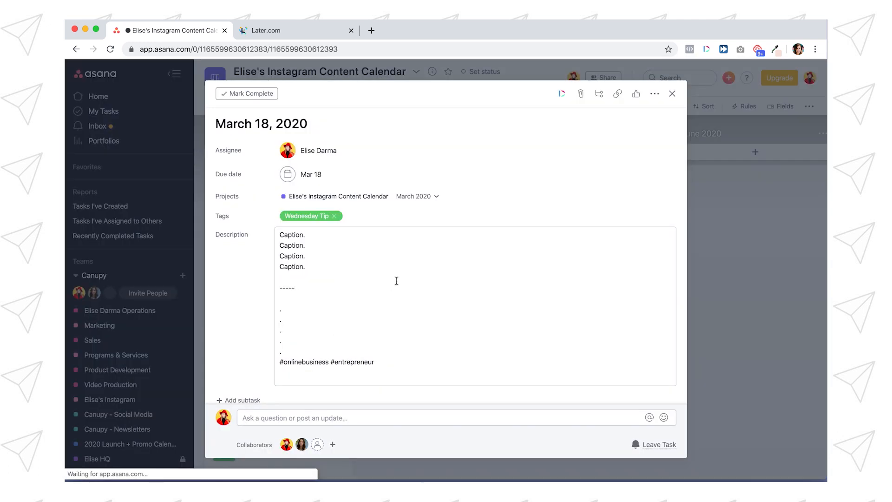
scroll(396, 283, down, 10)
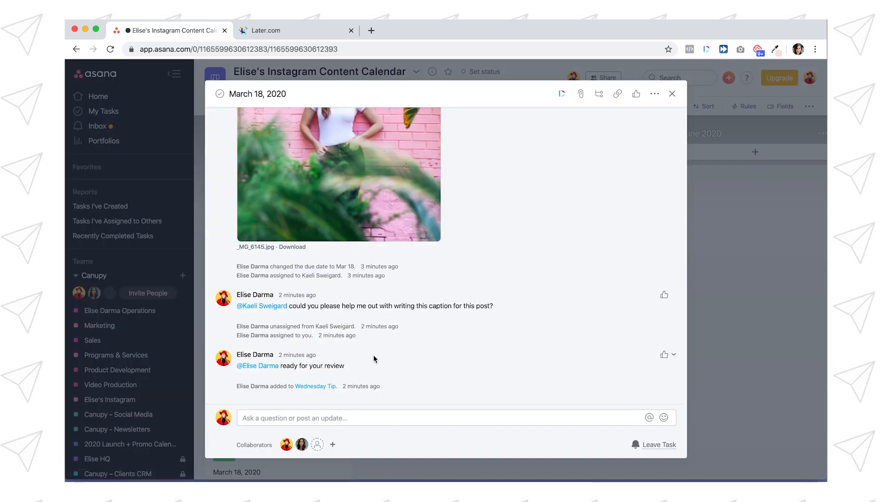
Step: Recheck the March 18, 2020 task, switch to Later and start an Instagram post on March 11 with the pink-wall photo
scroll(375, 358, up, 10)
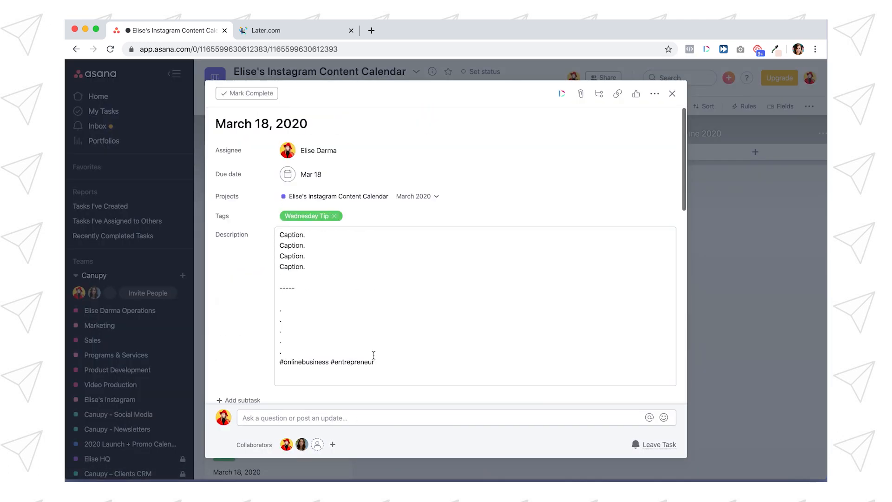
scroll(344, 321, down, 1)
scroll(342, 313, up, 1)
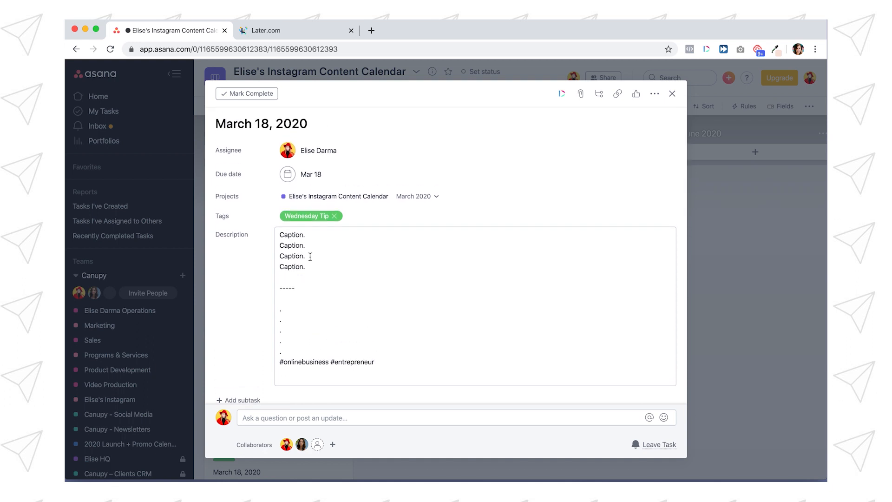
click(200, 289)
click(287, 388)
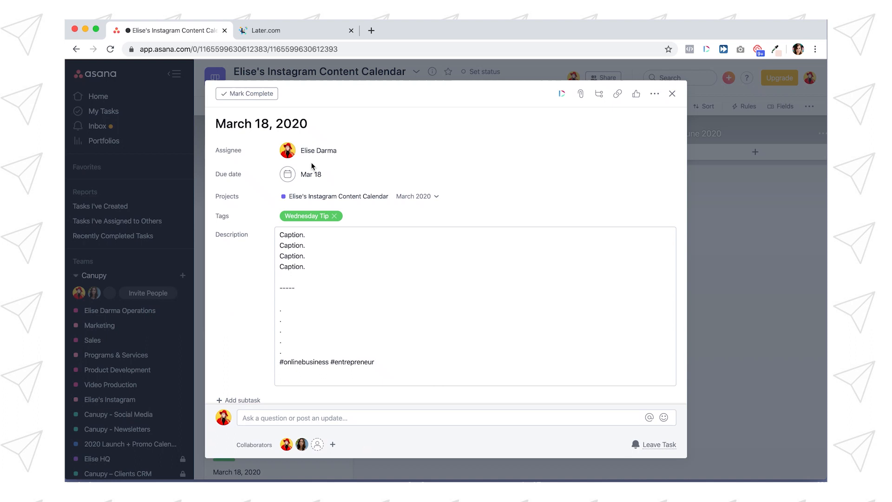
click(253, 30)
drag(357, 173, 594, 323)
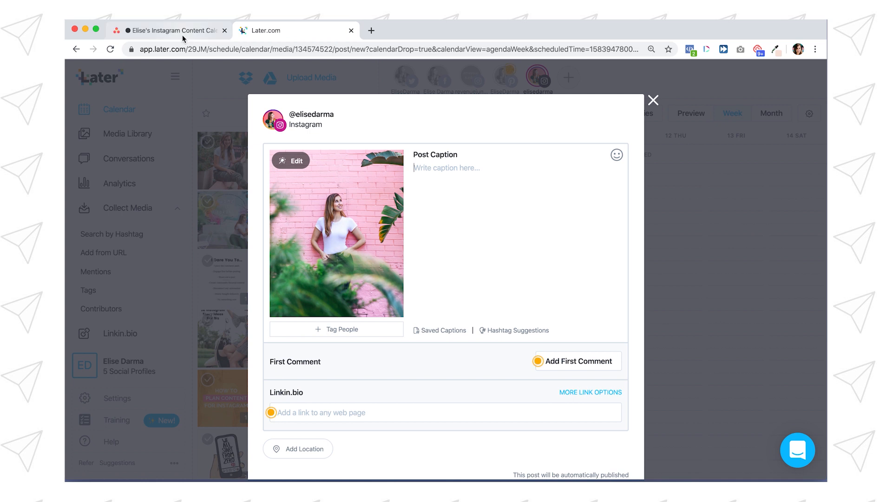
Step: Copy the caption lines from the March 18, 2020 task's description in Asana into the Later post's caption
click(182, 34)
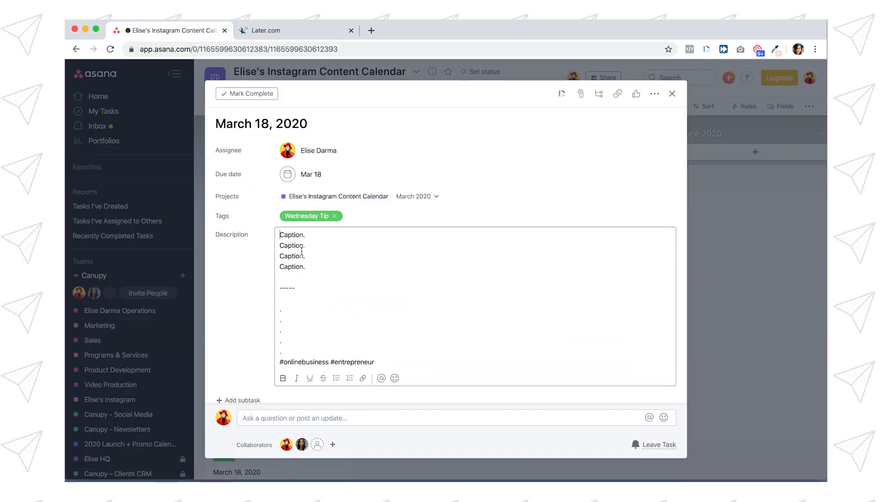
drag(289, 256, 276, 235)
key(ctrl+c)
key(ctrl+Tab)
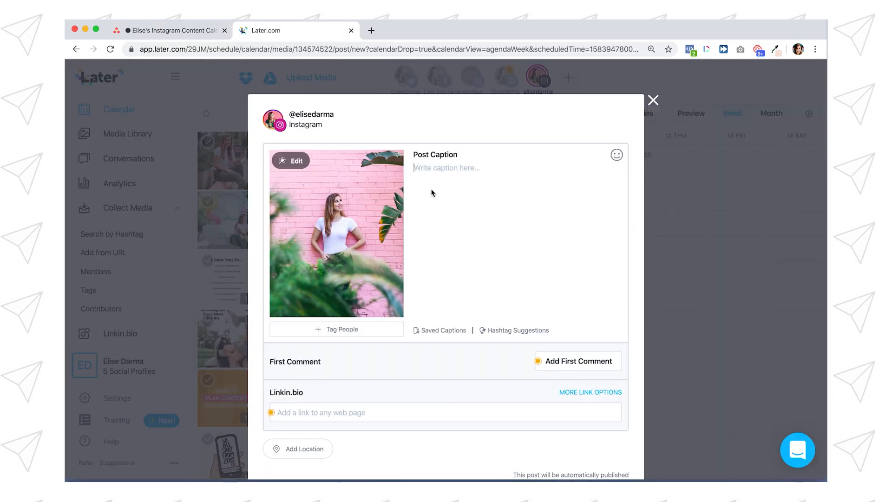
click(454, 181)
key(ctrl+v)
Step: Add a first comment to the Later post with the dots and "#onlinebusiness #entrepreneur" copied from the Asana task's description
scroll(413, 323, down, 3)
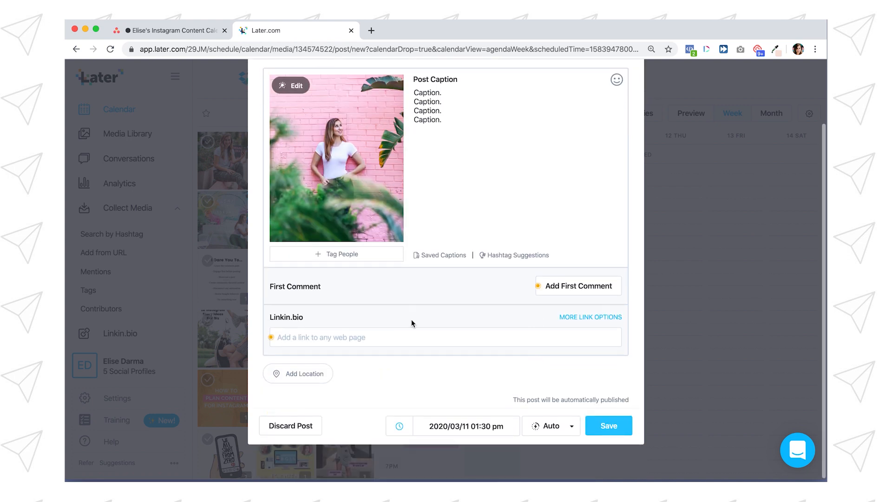
click(576, 285)
click(171, 30)
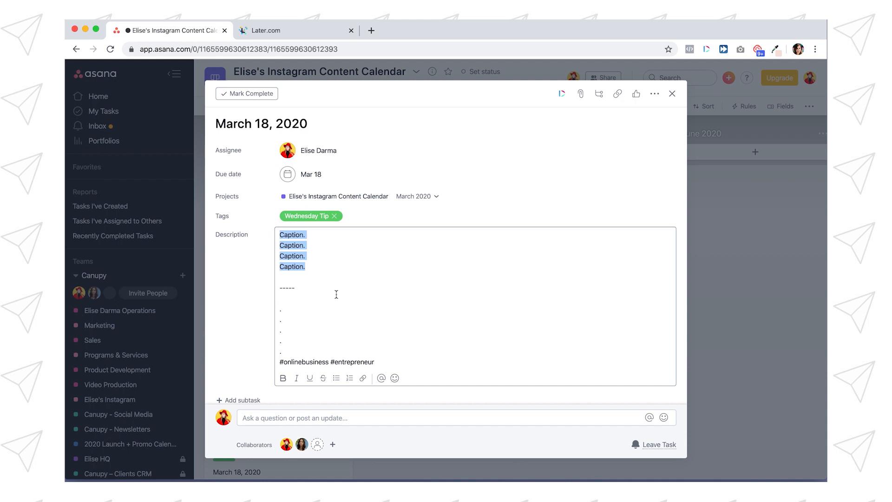
scroll(315, 247, down, 2)
drag(374, 317, 277, 273)
key(ctrl+c)
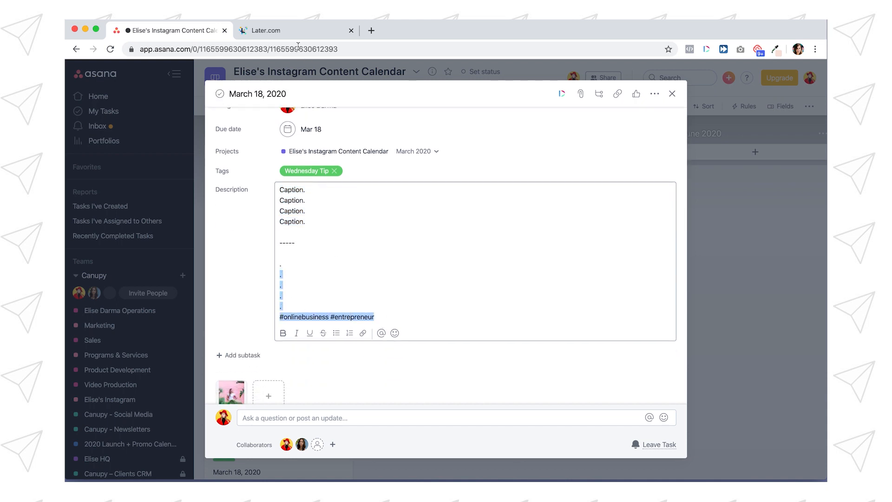
click(278, 30)
key(ctrl+v)
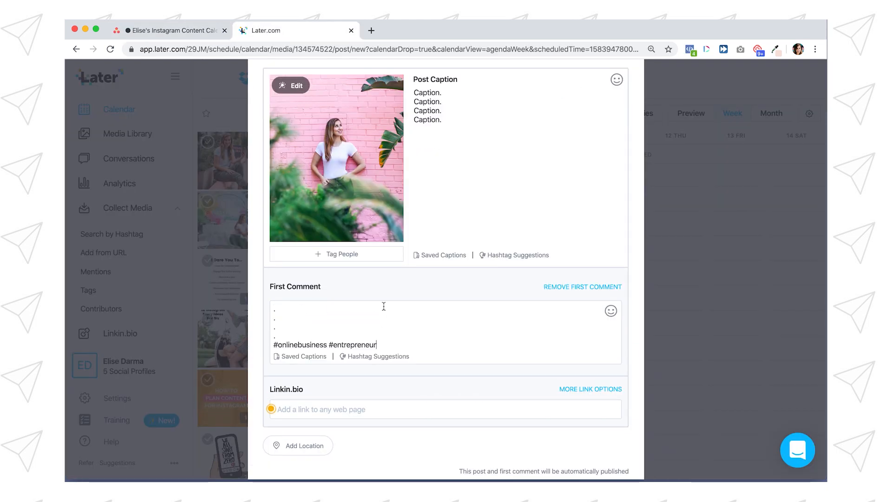
Step: Schedule the Later post for 2020/03/18 01:30 pm with Notification publishing and save it
scroll(381, 297, up, 3)
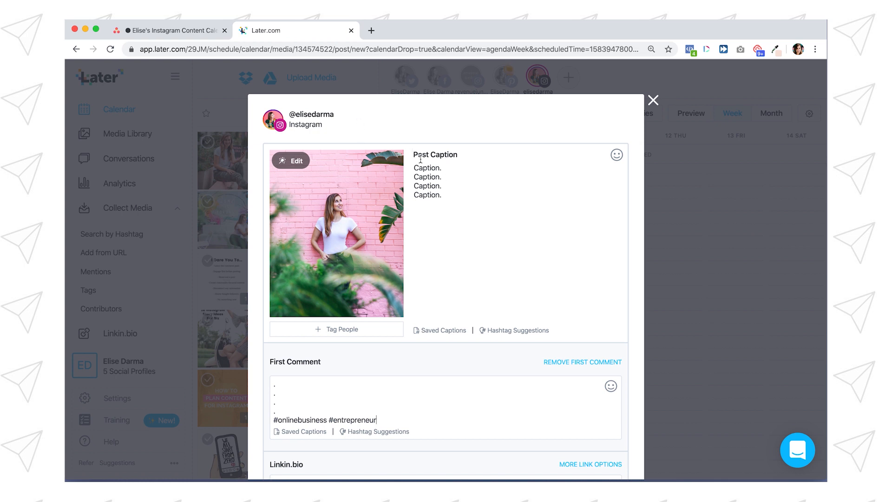
click(174, 30)
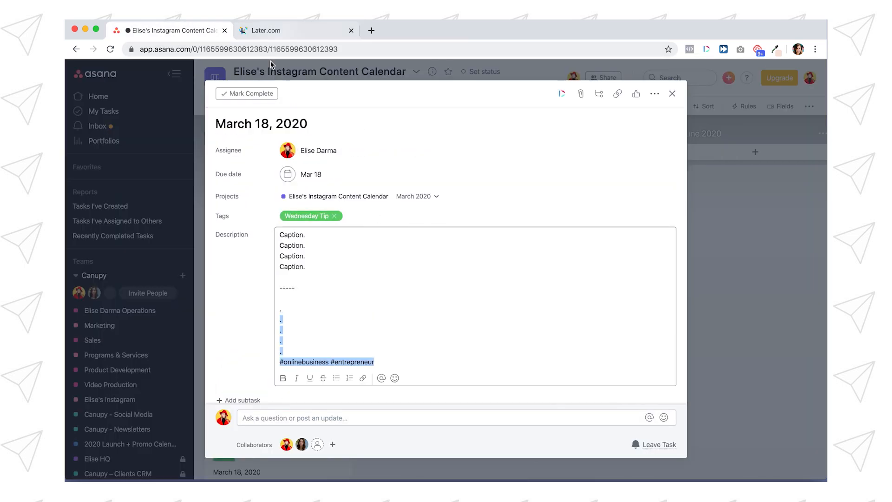
click(293, 30)
scroll(550, 230, down, 5)
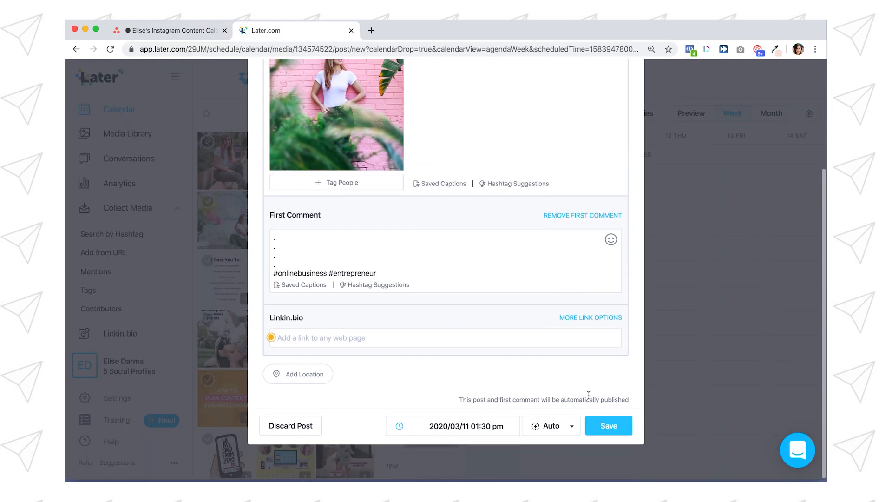
click(479, 426)
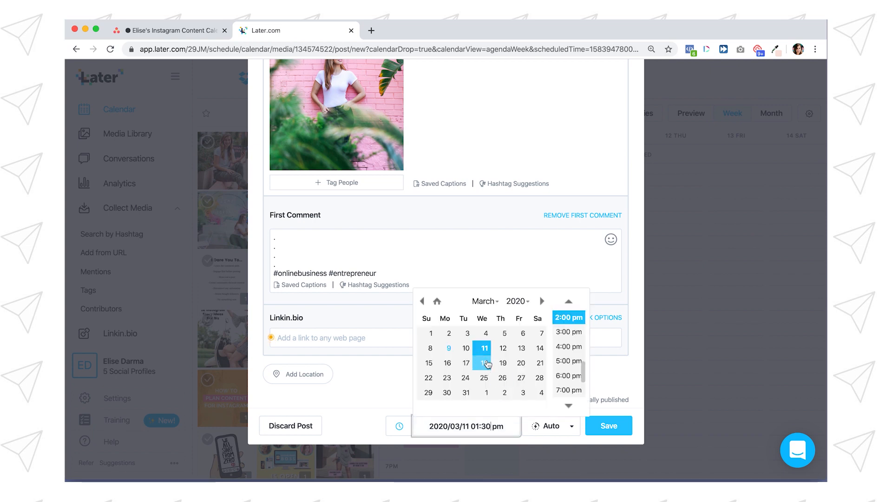
click(484, 363)
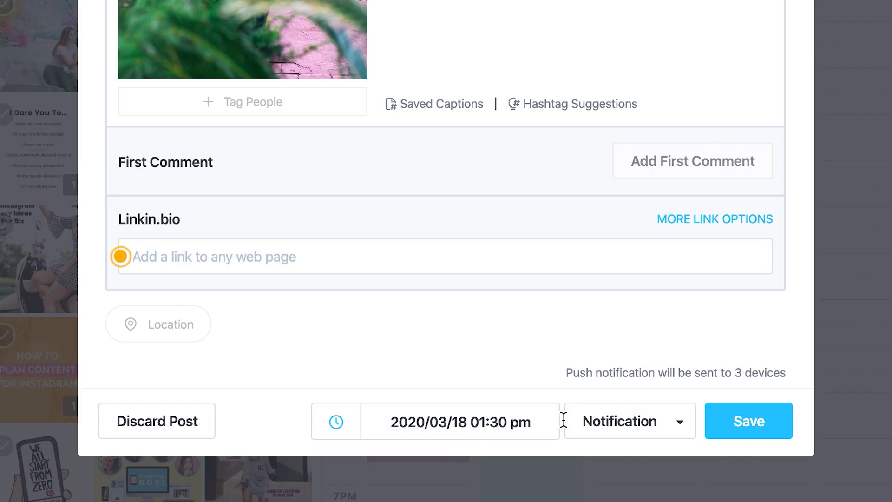
click(673, 433)
click(668, 434)
click(760, 428)
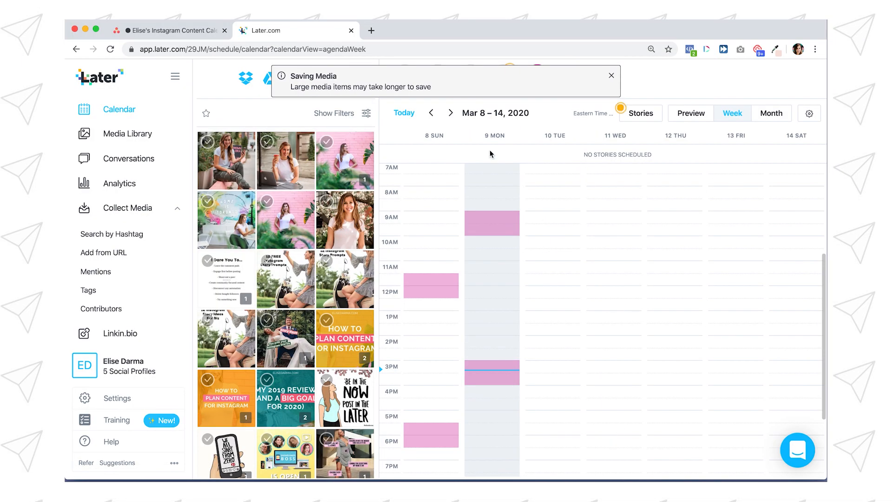
Step: Check the scheduled post in the March 15–21 week and in the Instagram feed preview
click(450, 113)
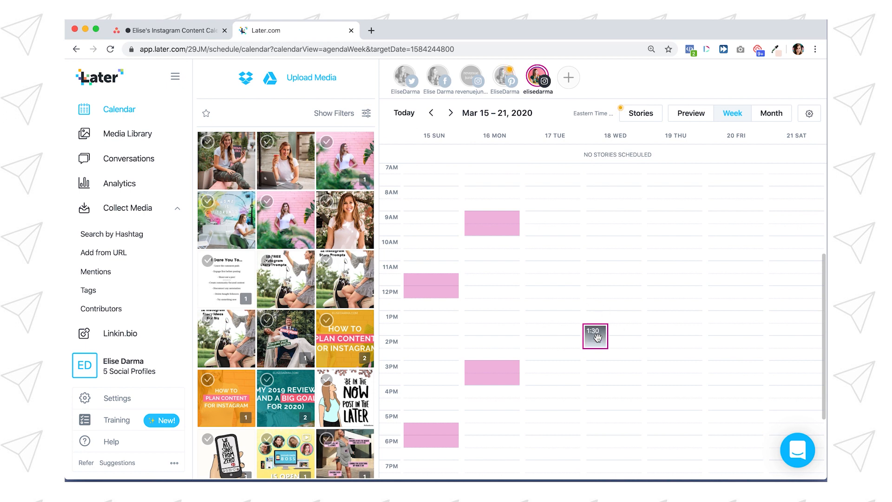
click(691, 114)
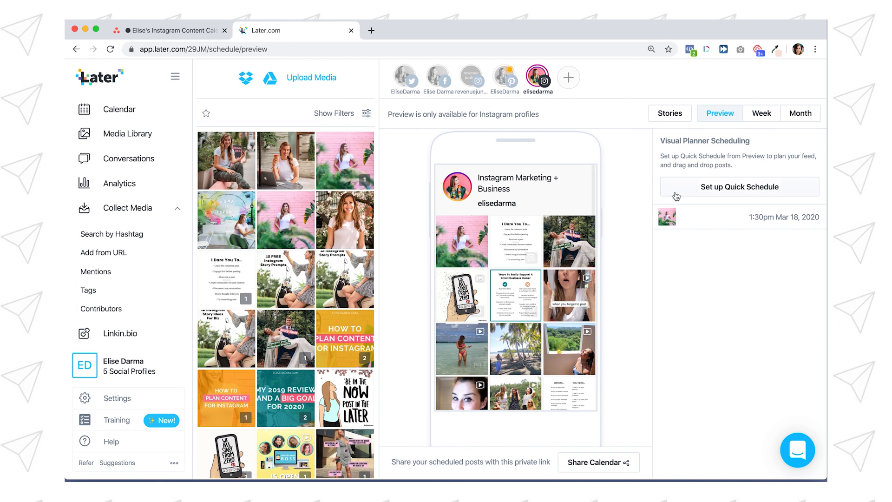
click(761, 115)
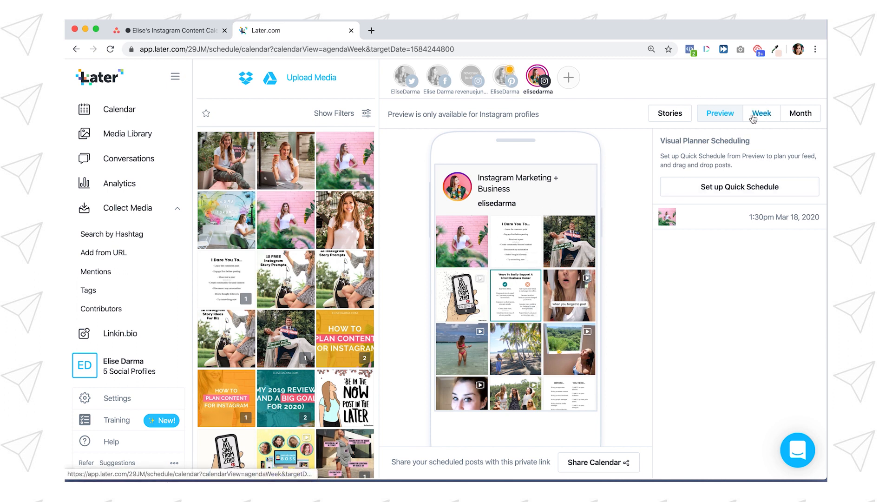
Step: Switch back to Asana, mark the March 18, 2020 task complete and close its details
click(166, 31)
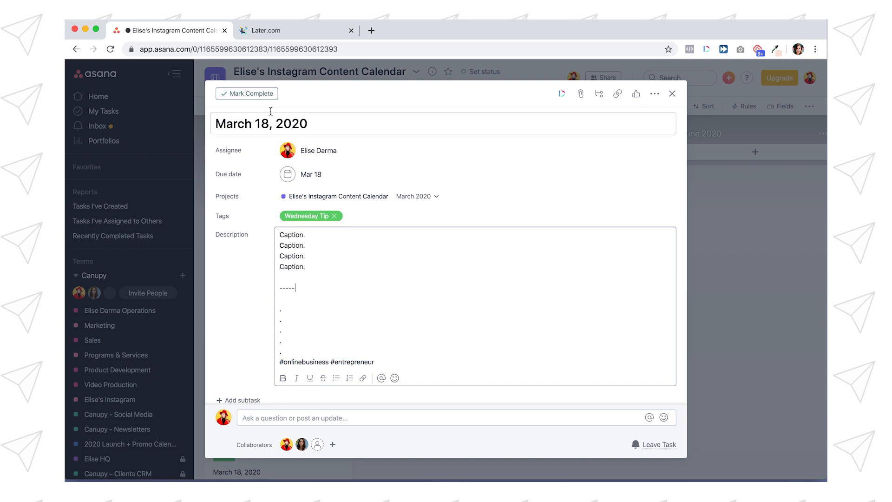
click(249, 93)
click(197, 233)
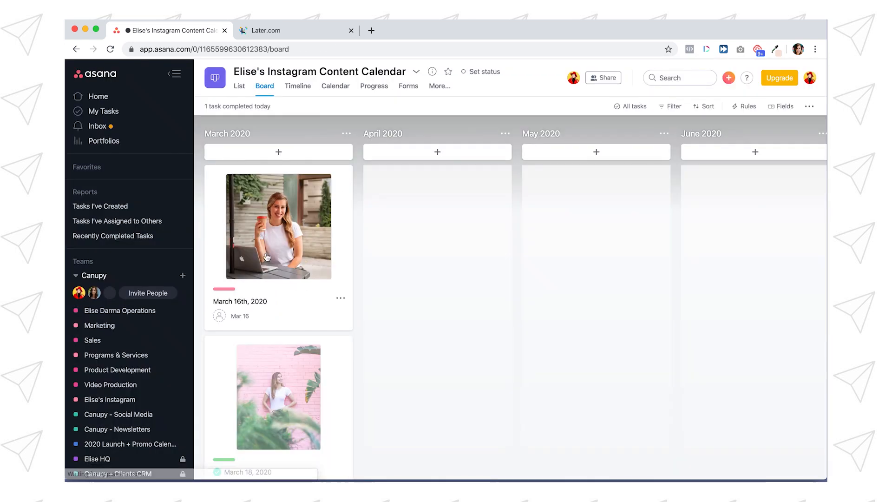
Step: Mark the March 16th, 2020 task complete and close its details
scroll(281, 275, down, 5)
scroll(297, 365, down, 2)
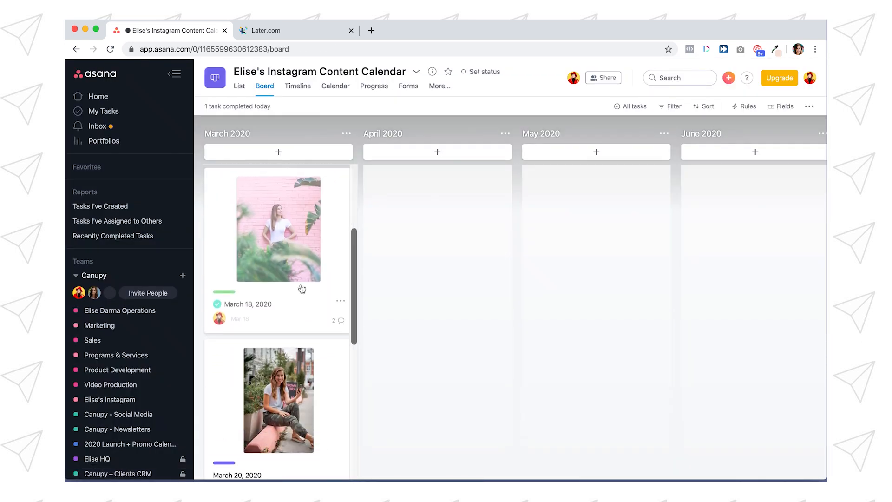
scroll(309, 294, up, 4)
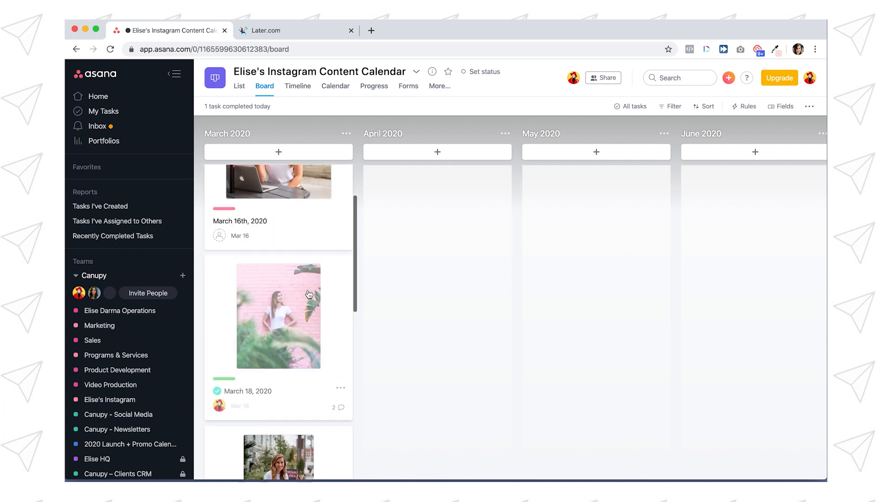
scroll(256, 400, up, 4)
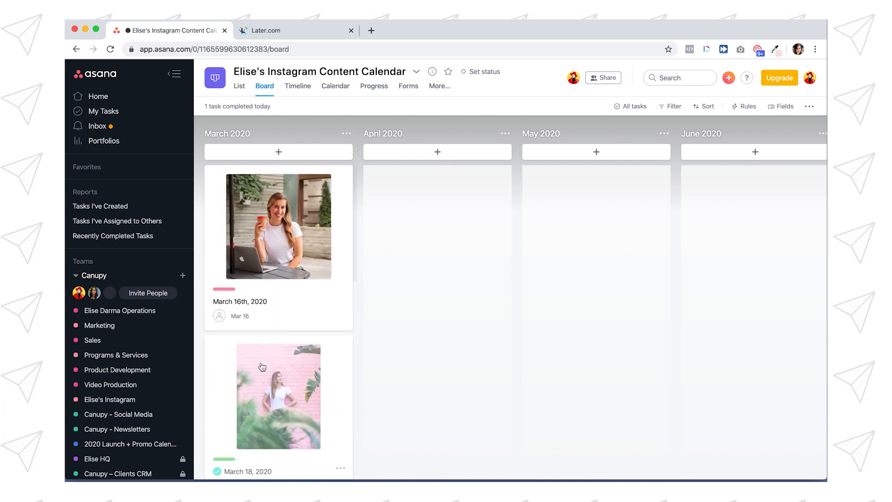
click(291, 227)
click(239, 97)
click(195, 169)
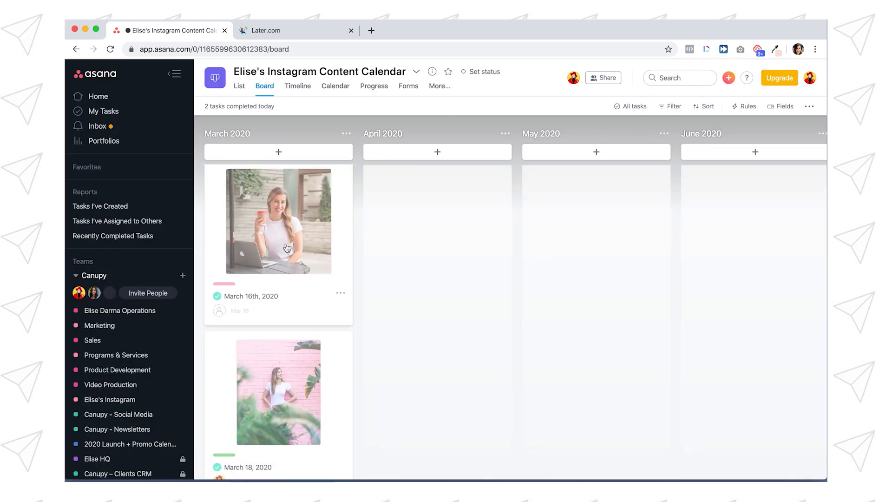
Step: Look over the March 2020 cards on the board and compare them with the project's List view
scroll(287, 247, down, 5)
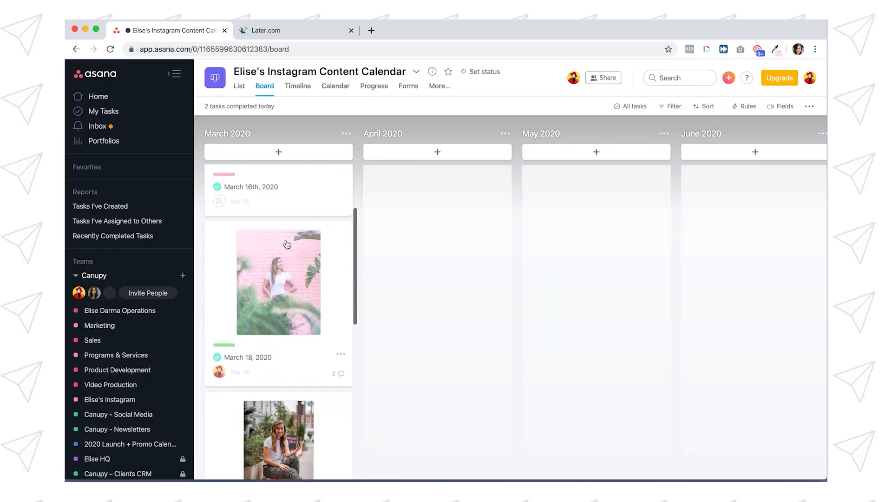
scroll(281, 216, down, 10)
scroll(280, 215, up, 15)
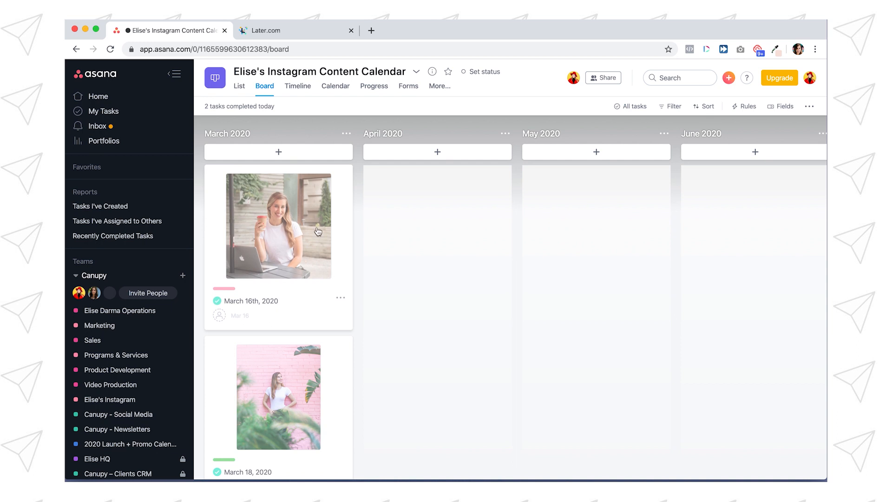
scroll(318, 232, down, 5)
scroll(334, 227, up, 6)
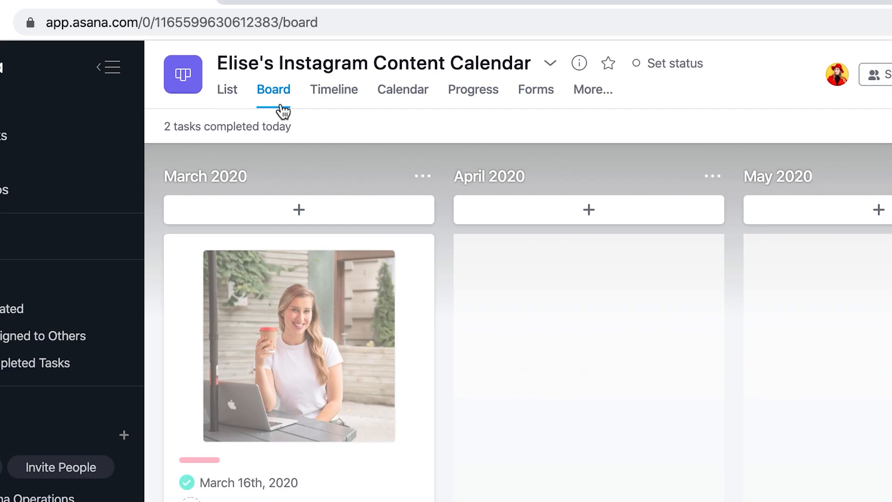
click(223, 91)
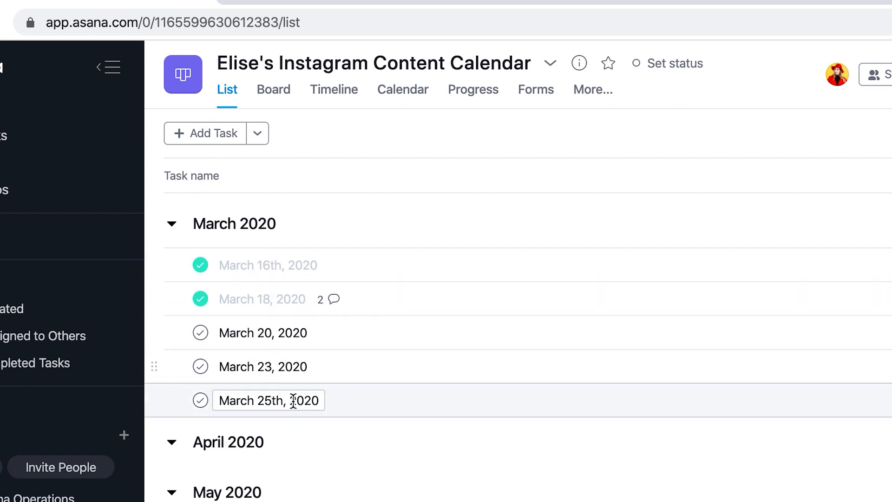
click(279, 98)
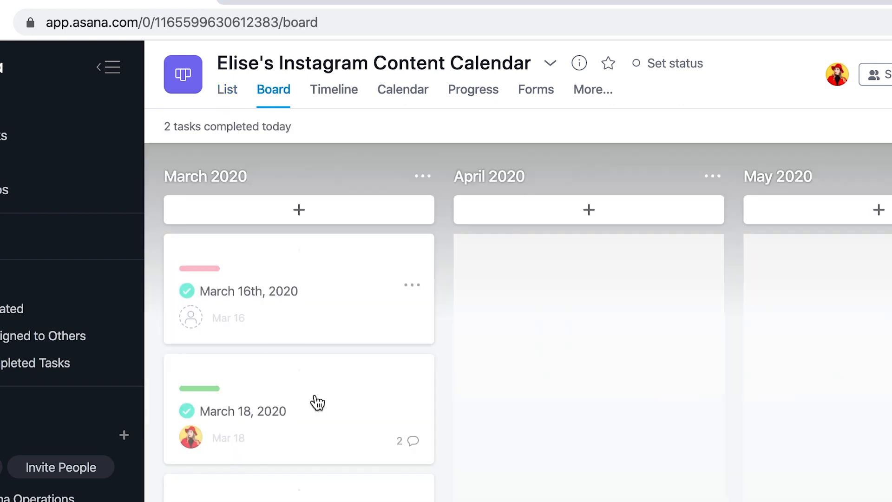
click(232, 97)
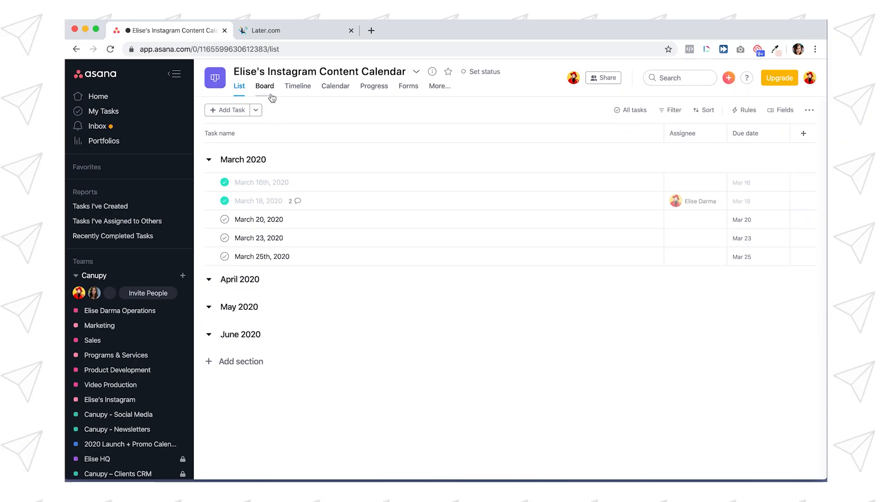
Step: Examine the dated March posts in the project's Calendar view, compare it with the board and return to Board view
click(337, 91)
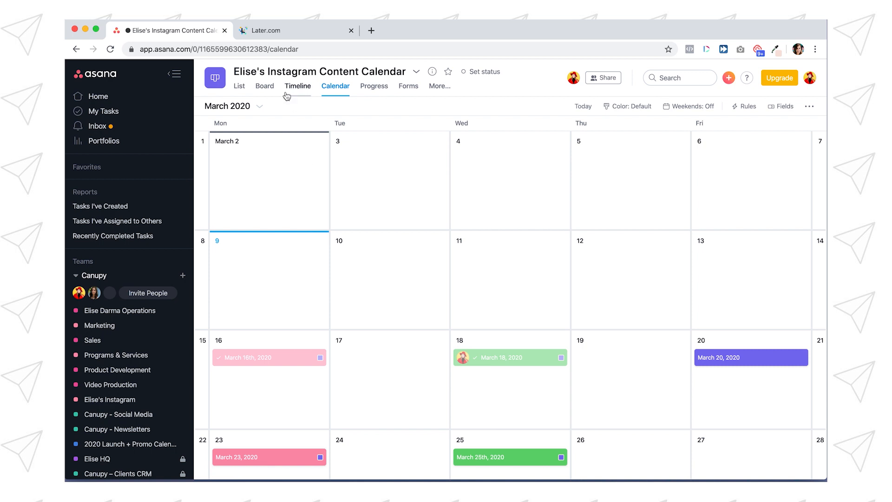
click(265, 87)
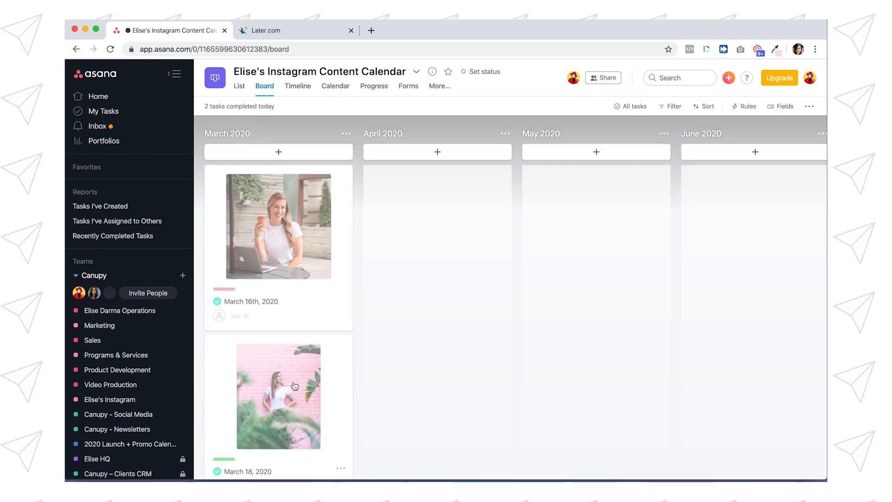
click(335, 86)
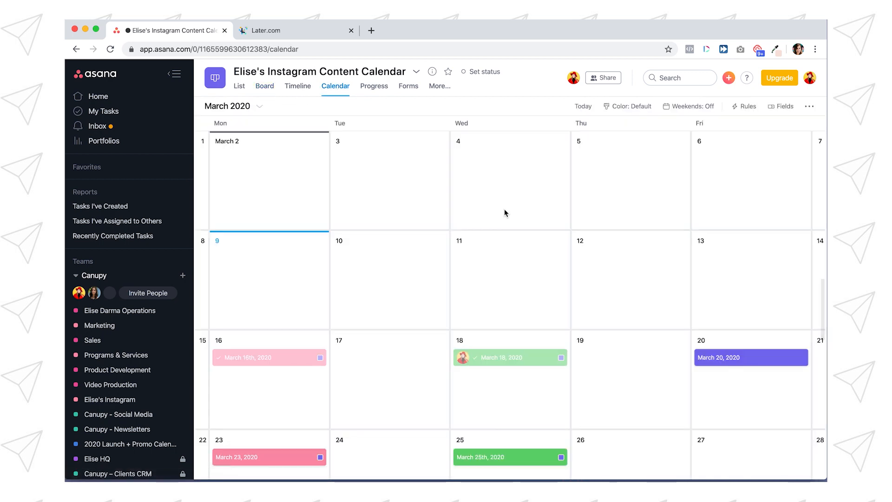
scroll(505, 213, down, 2)
scroll(299, 321, down, 2)
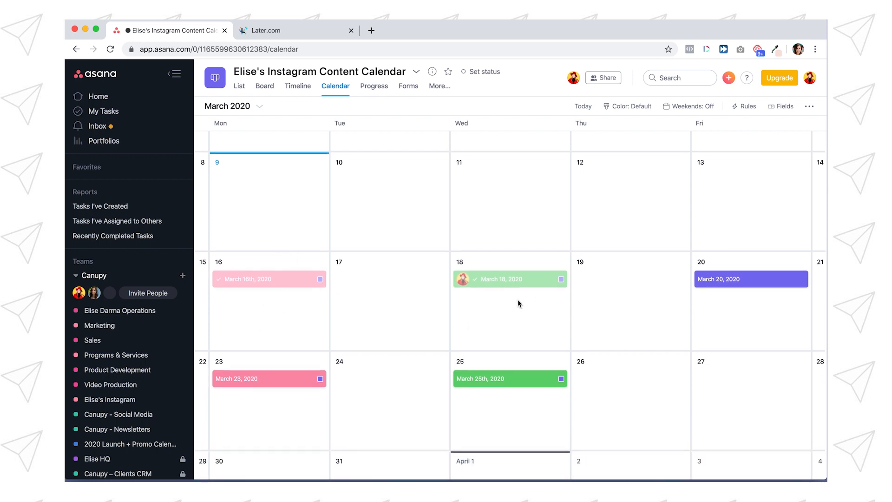
scroll(754, 303, down, 2)
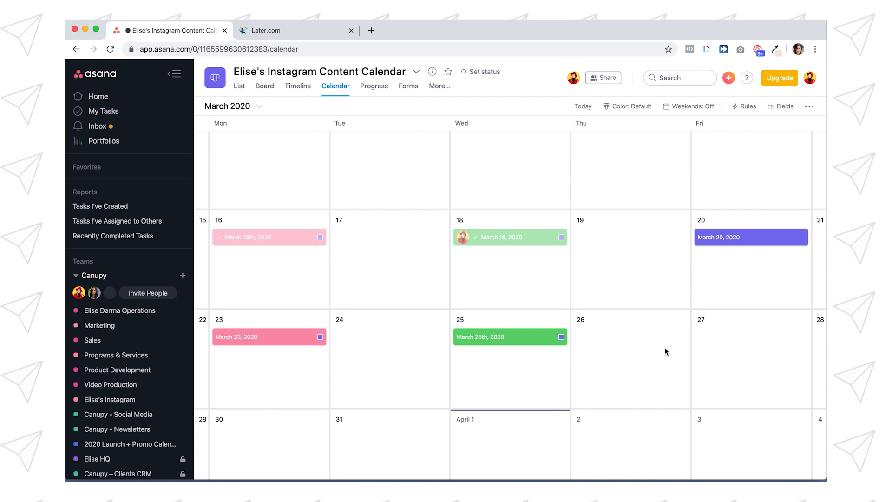
click(265, 89)
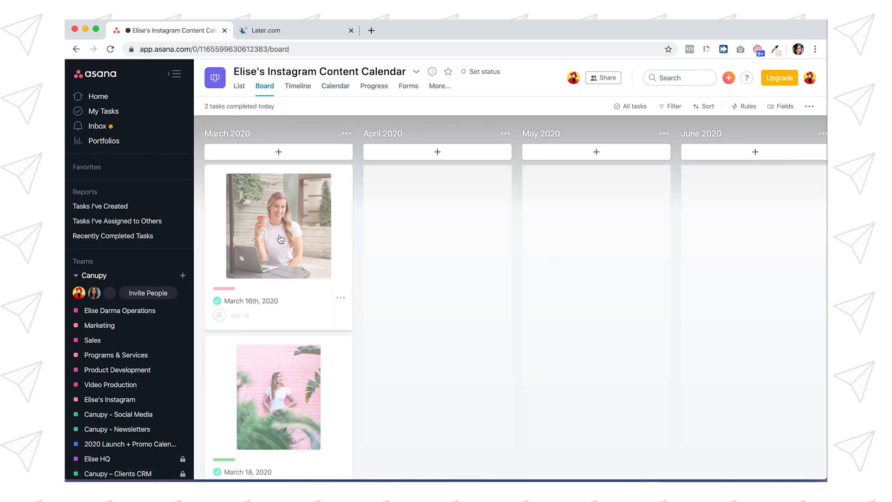